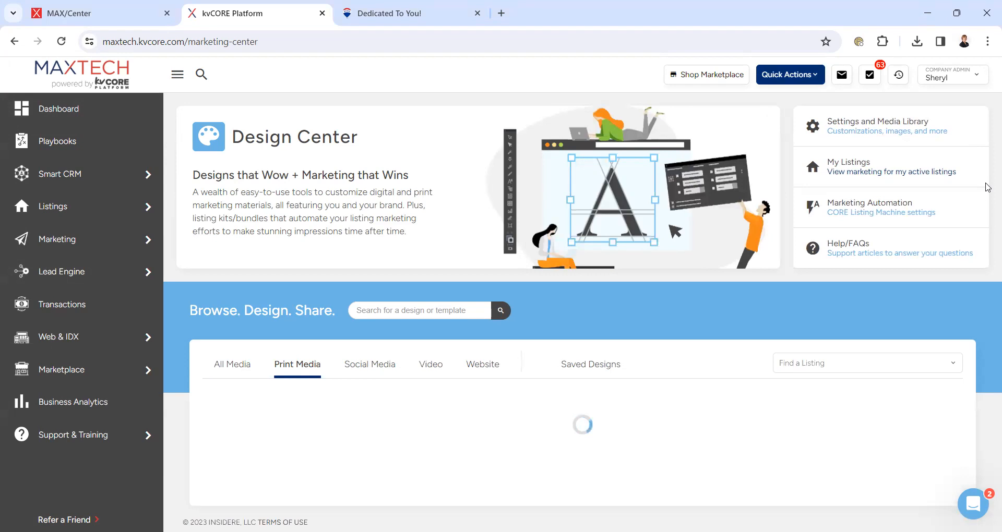
- Scroll down the Print Media designs to browse the flyer and postcard collections
scroll(988, 200, "down", 5)
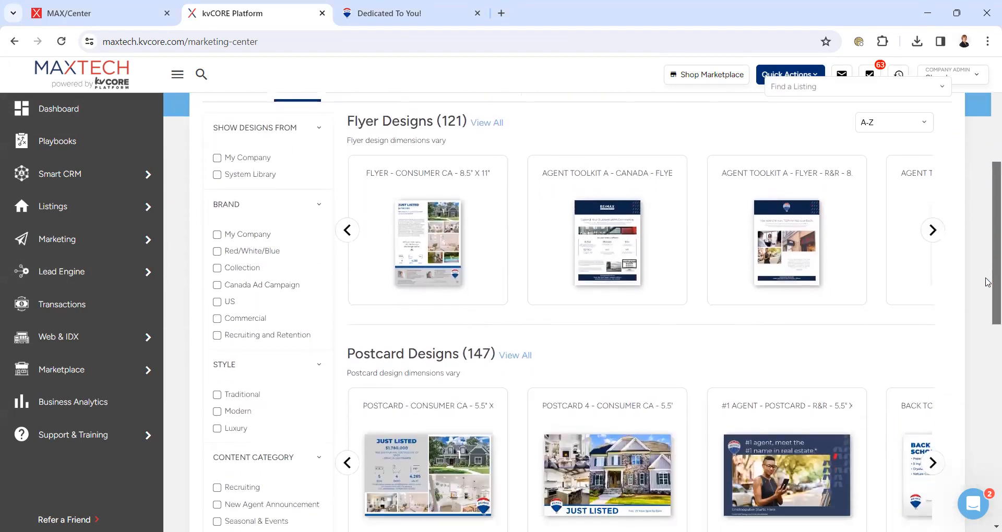
- Filter print designs to Listing Promotion and show all flyer designs in one grid
scroll(988, 292, "down", 2)
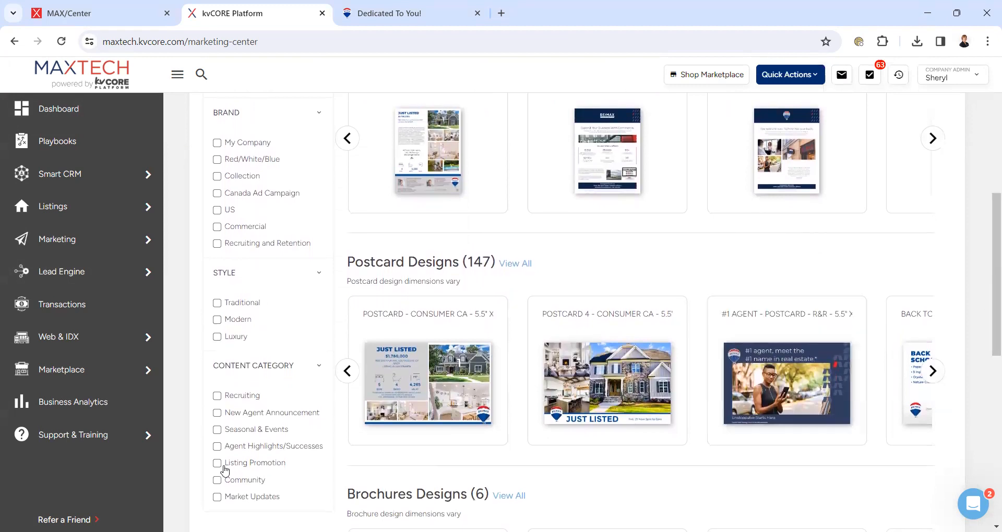
left_click(217, 463)
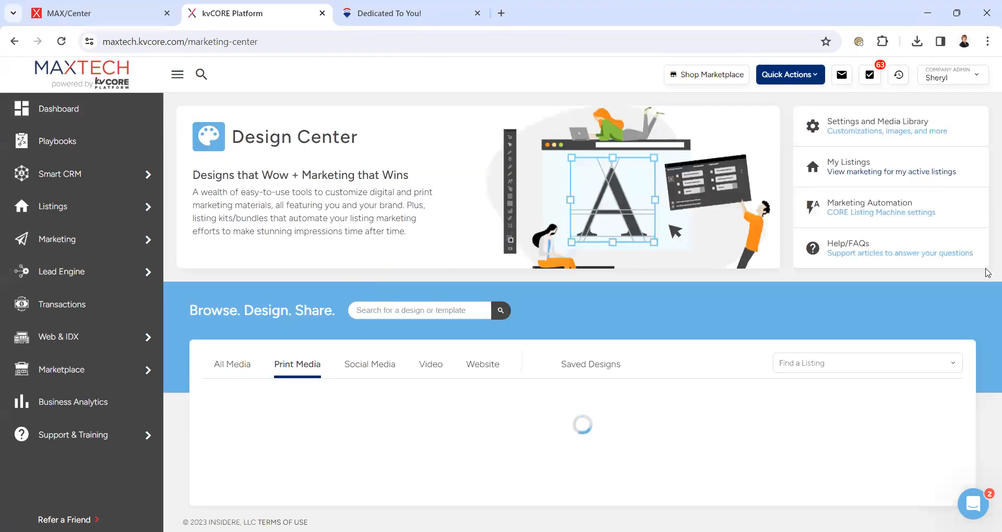
scroll(989, 235, "down", 3)
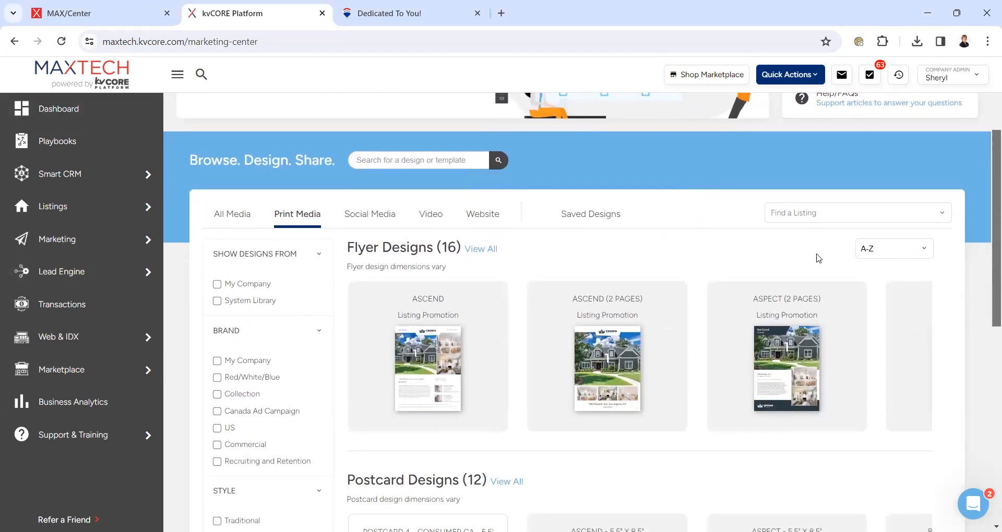
left_click(481, 249)
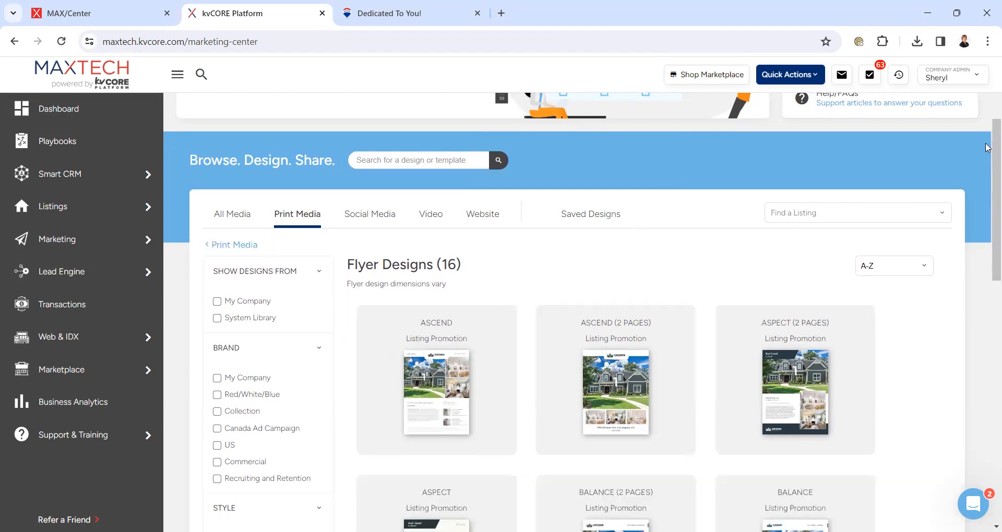
- Browse the 16 Listing Promotion flyers and start a flyer from the DECADENT template
left_click_drag(988, 144, 988, 200)
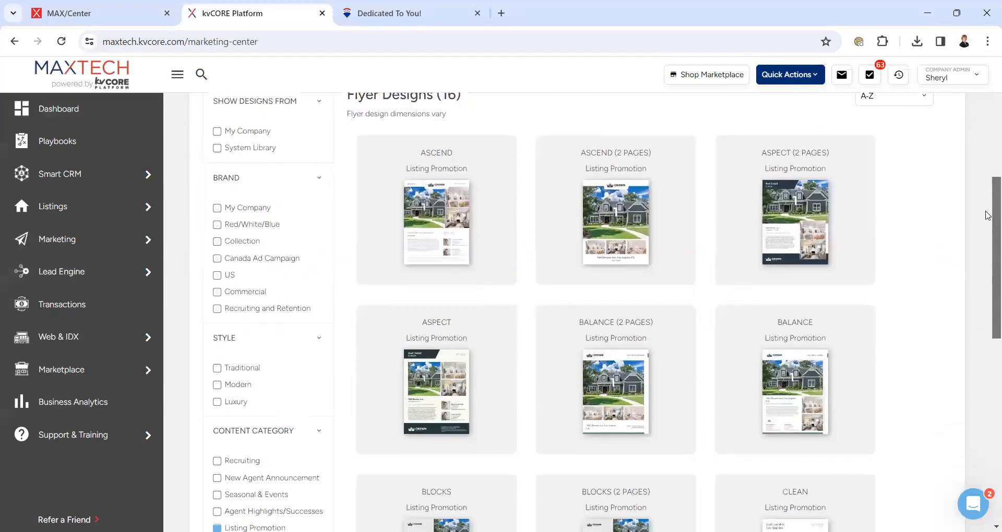
scroll(988, 214, "down", 1)
scroll(987, 231, "down", 2)
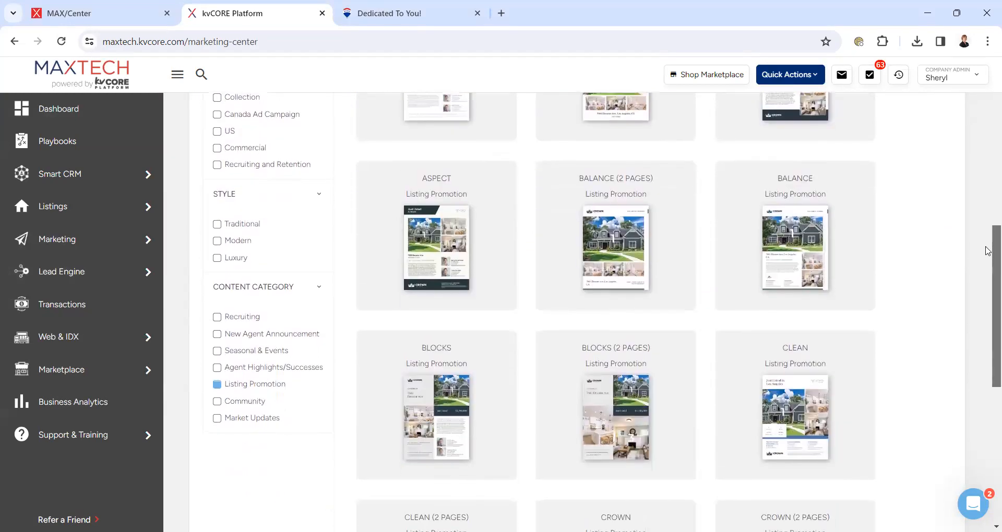
scroll(987, 275, "down", 2)
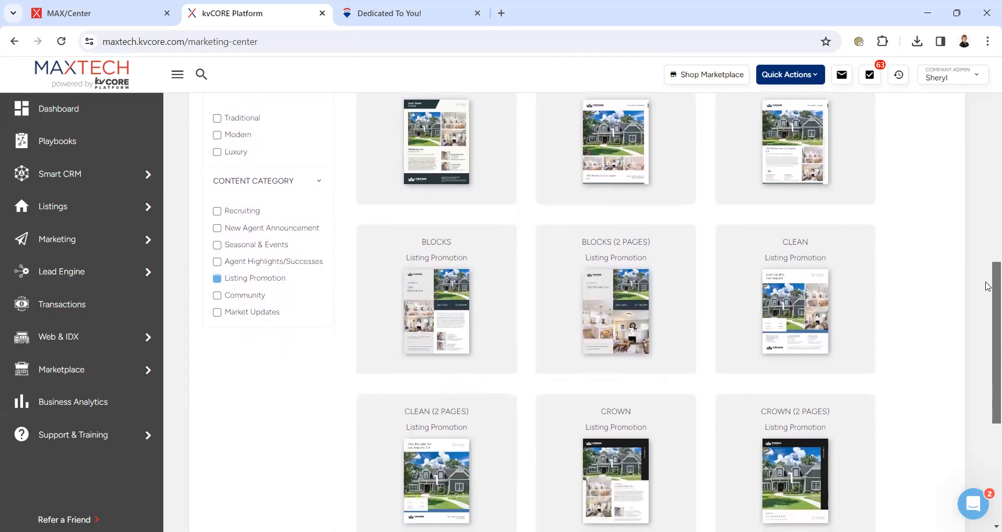
scroll(989, 282, "up", 3)
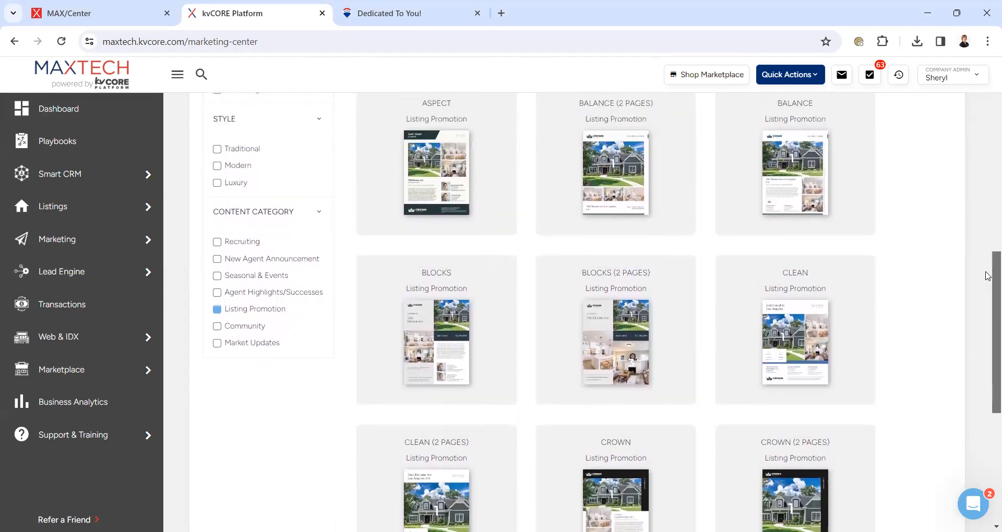
scroll(978, 206, "up", 2)
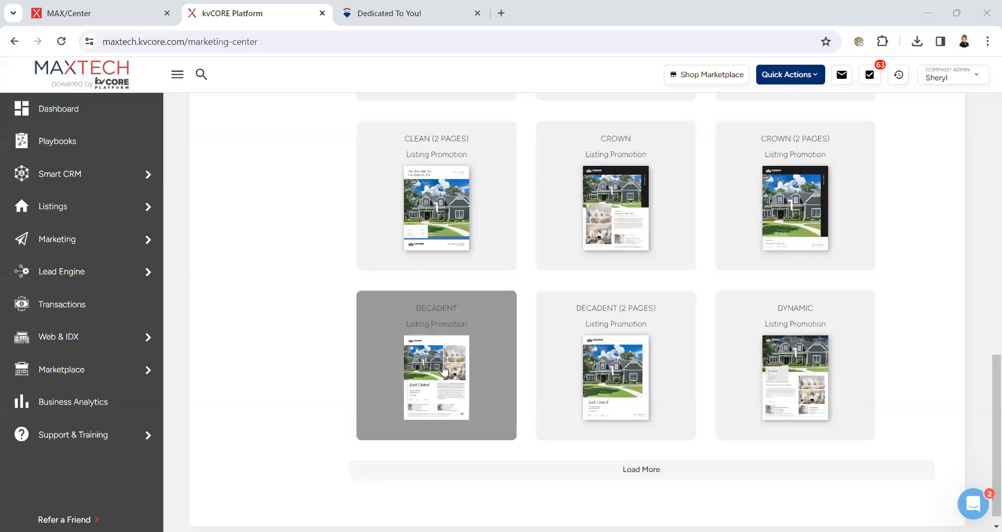
left_click(443, 371)
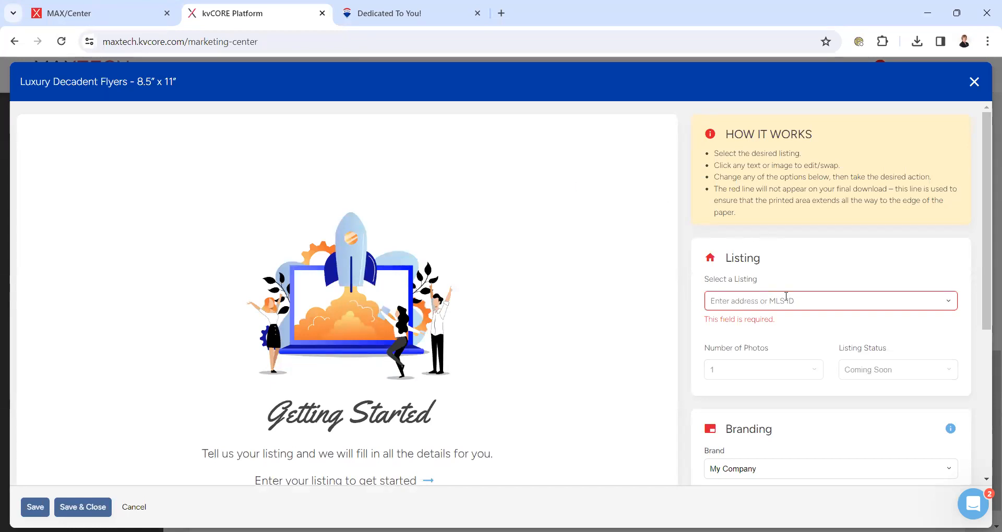
- Fill the Luxury Decadent flyer with the listing found by searching 716
left_click(767, 303)
type("1")
key("BackSpace")
type("716")
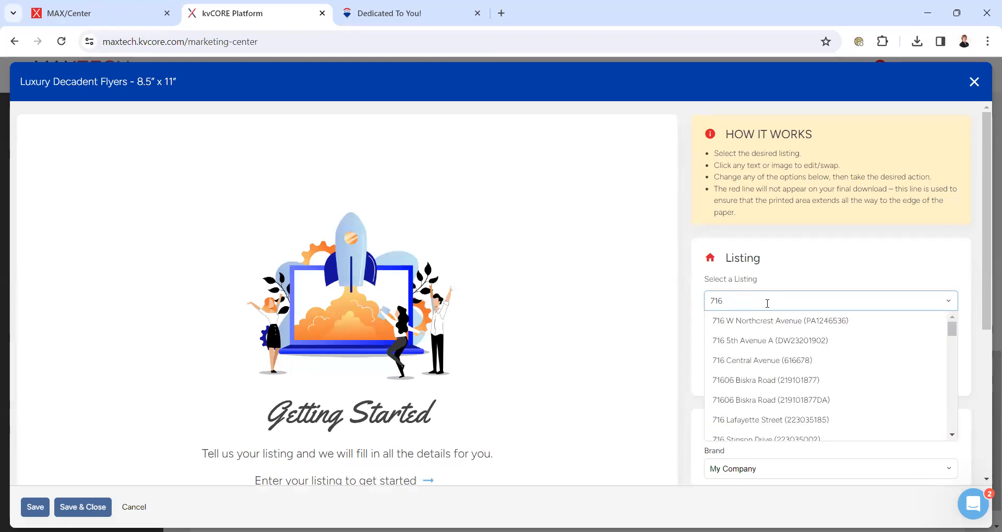
left_click(767, 321)
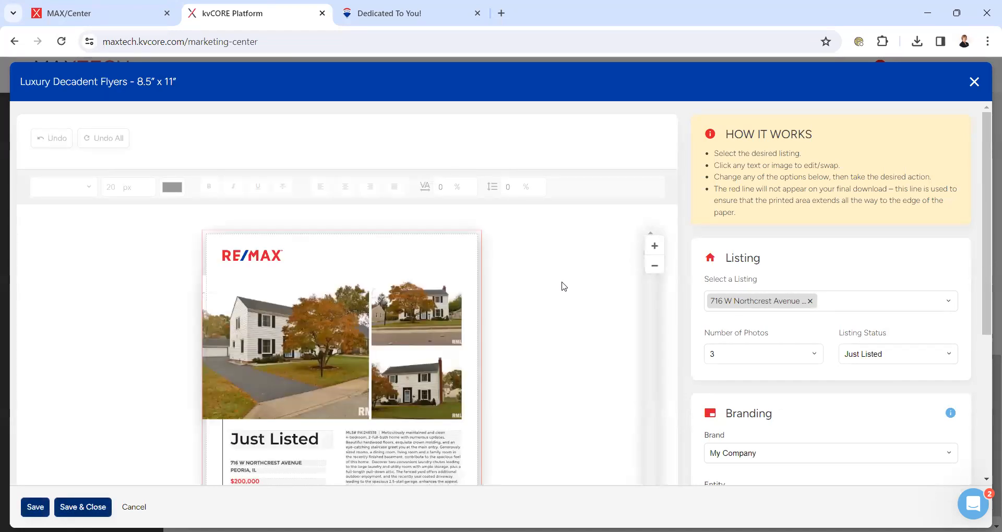
left_click_drag(986, 261, 986, 327)
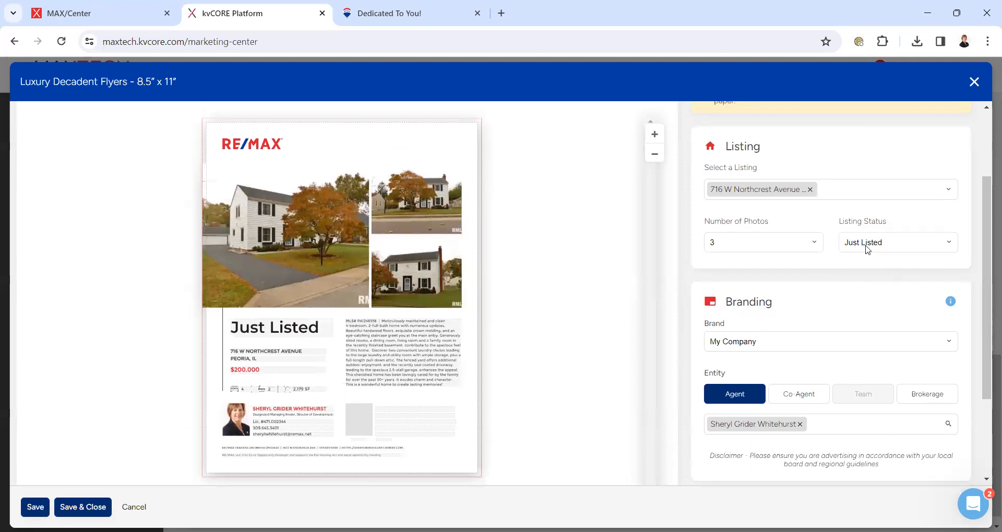
- Set the flyer's listing status to Open House, showing SUN, NOV 5, 11:00 AM
left_click(881, 247)
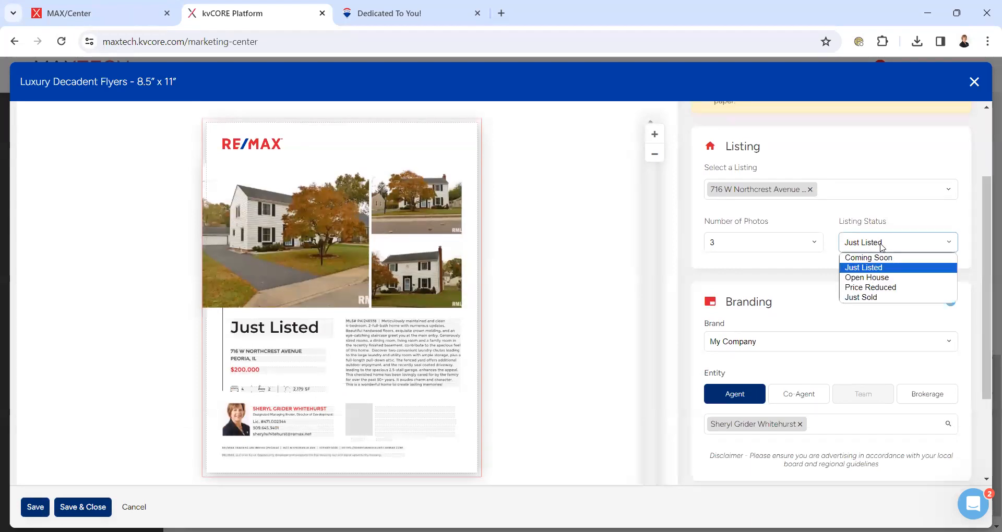
left_click(879, 278)
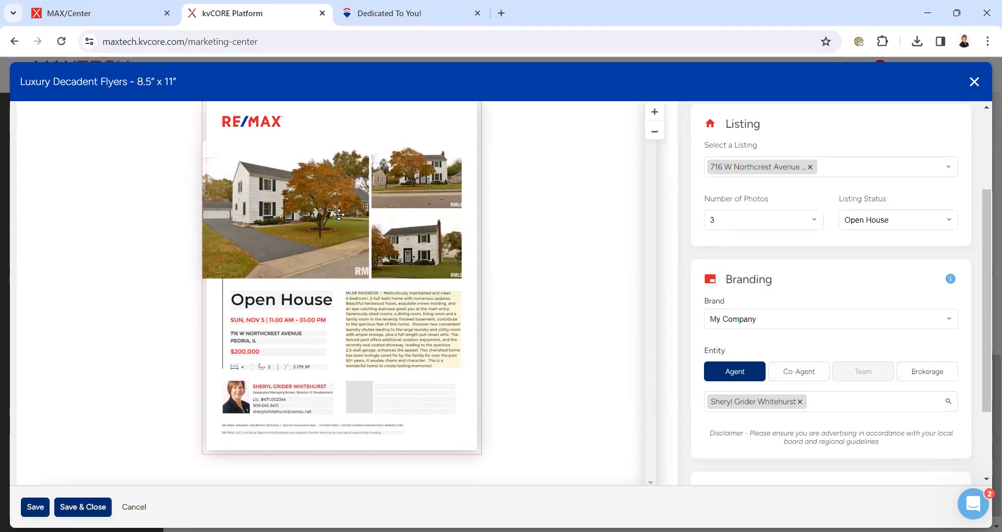
mouse_move(422, 246)
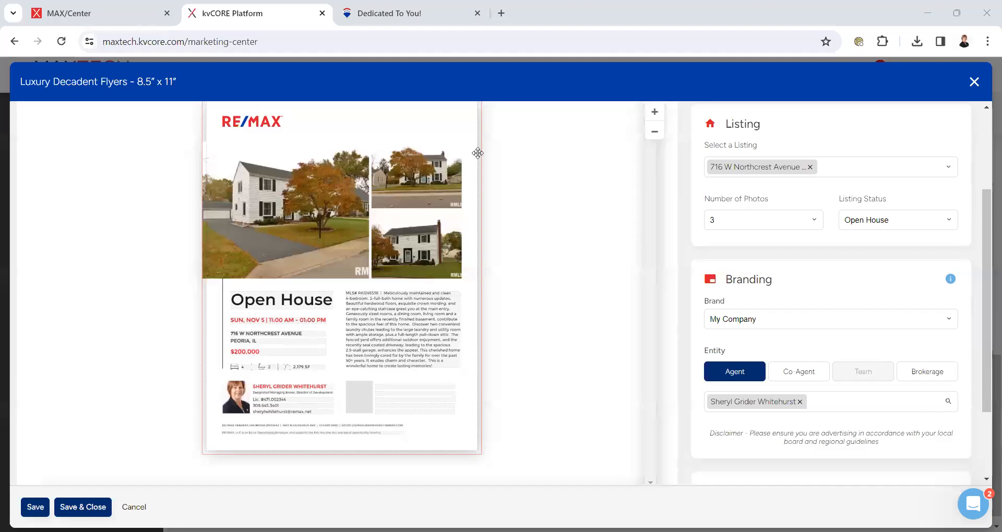
- Replace the flyer's top-right photo with the living-room photo
mouse_move(416, 175)
left_click(415, 176)
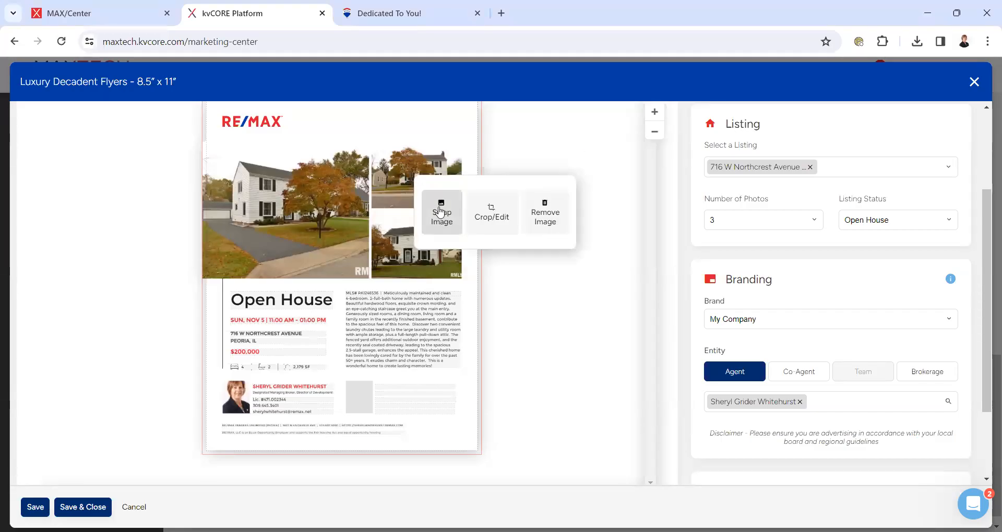
left_click(440, 212)
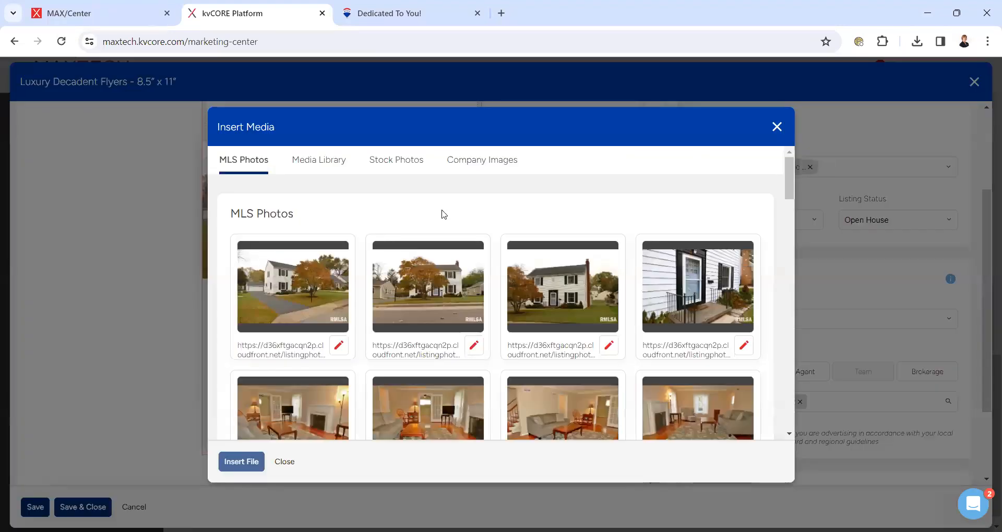
scroll(792, 208, "down", 4)
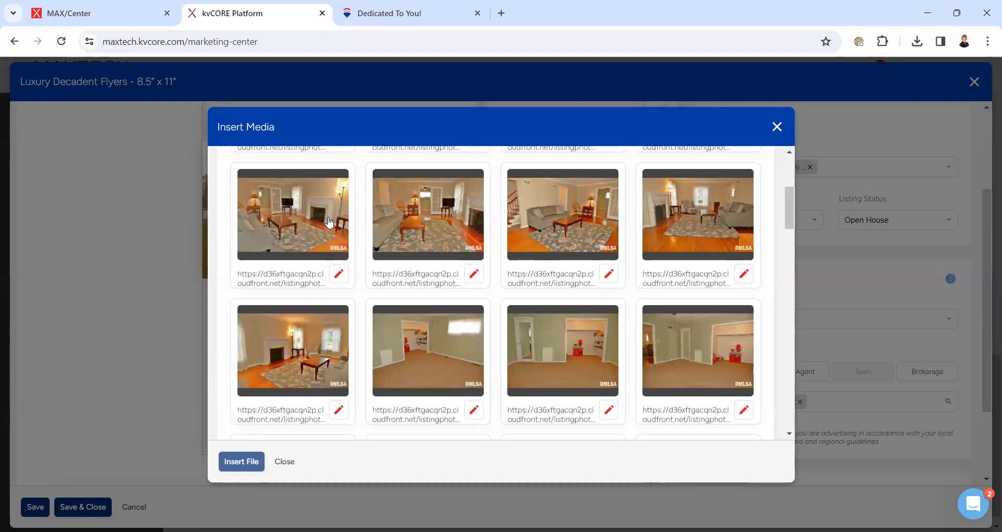
left_click(306, 211)
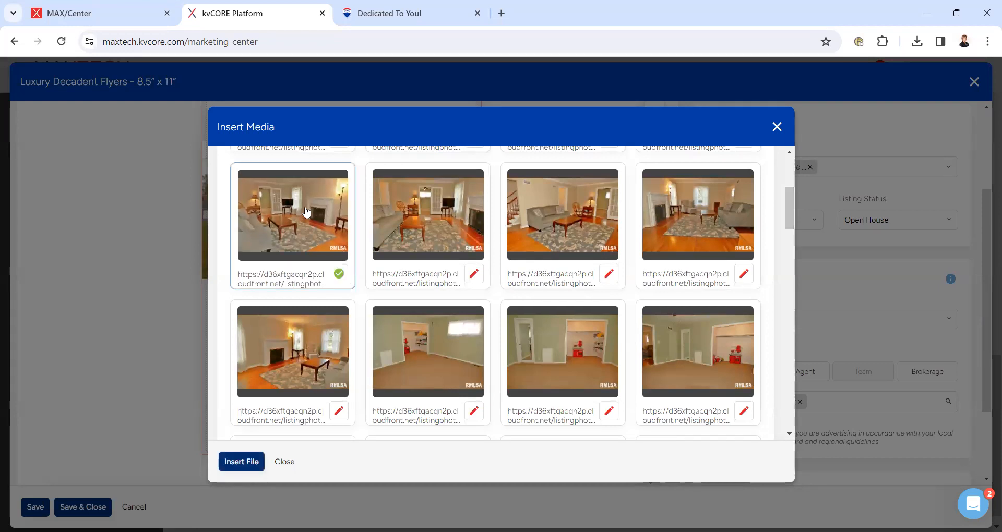
left_click(241, 462)
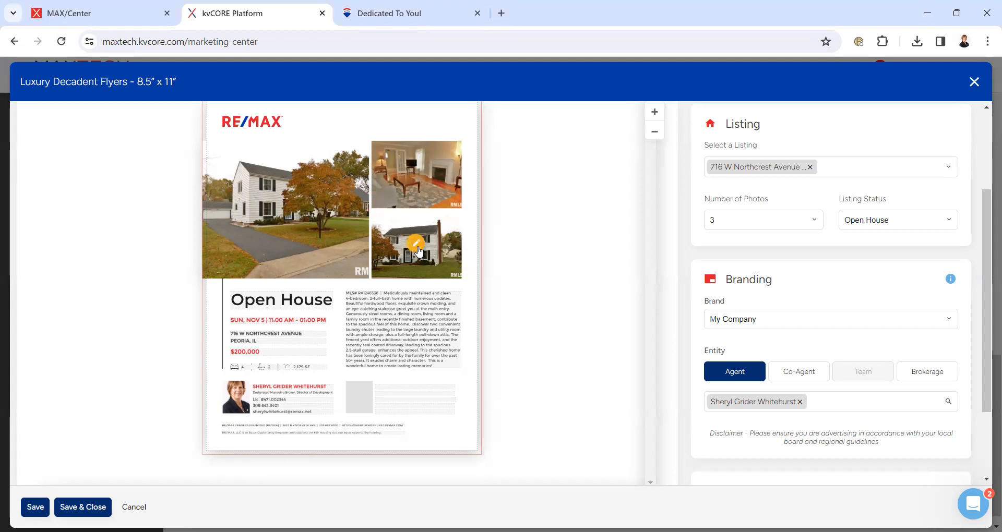
- Replace the flyer's lower-right photo with the red dining room photo
left_click(418, 249)
left_click(445, 281)
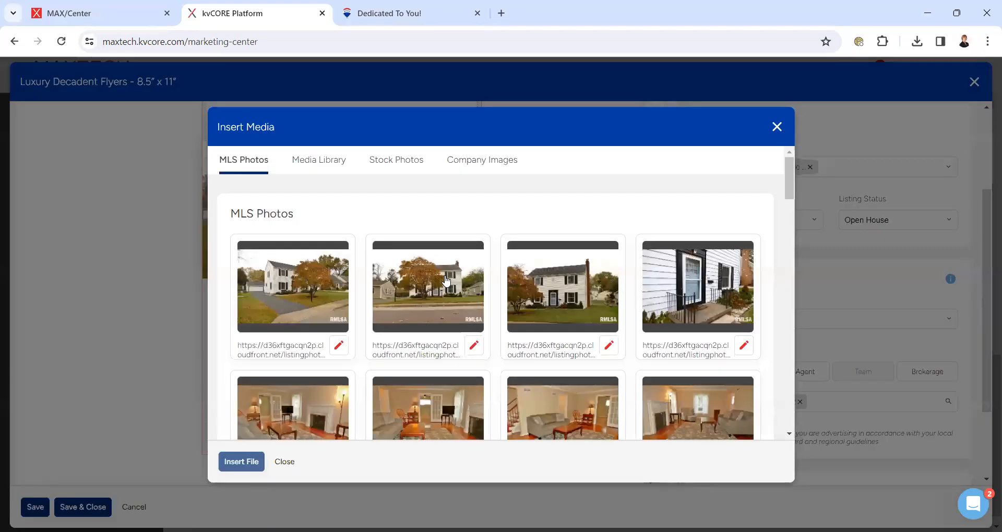
left_click_drag(790, 189, 796, 271)
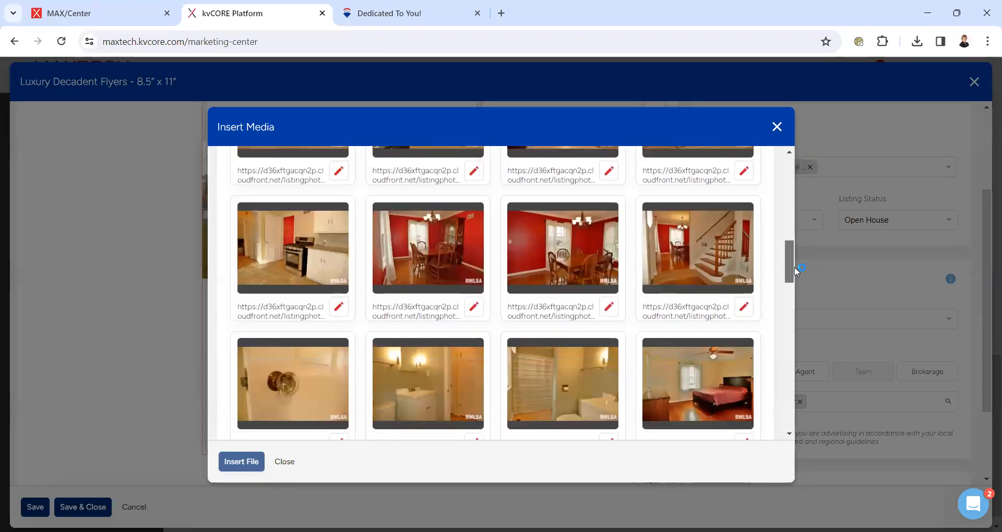
scroll(795, 274, "down", 4)
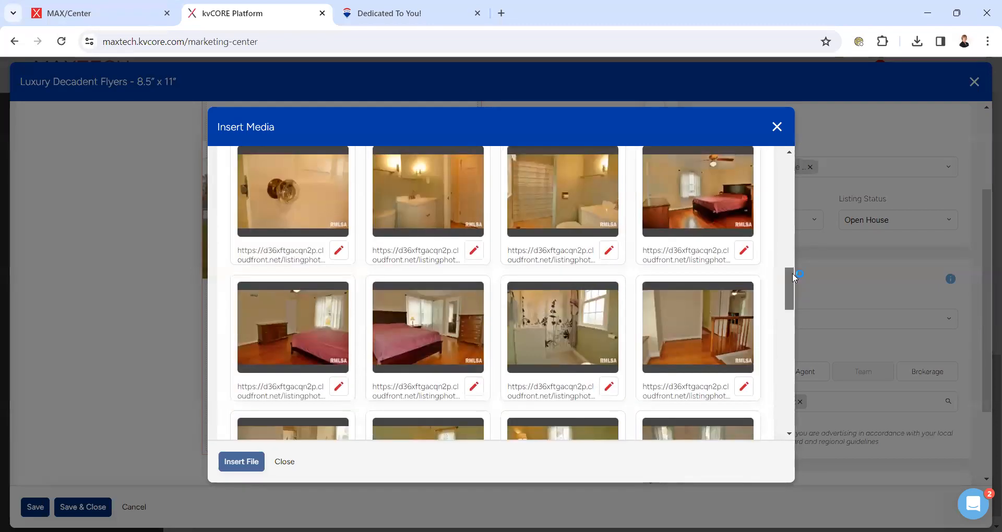
scroll(793, 277, "up", 6)
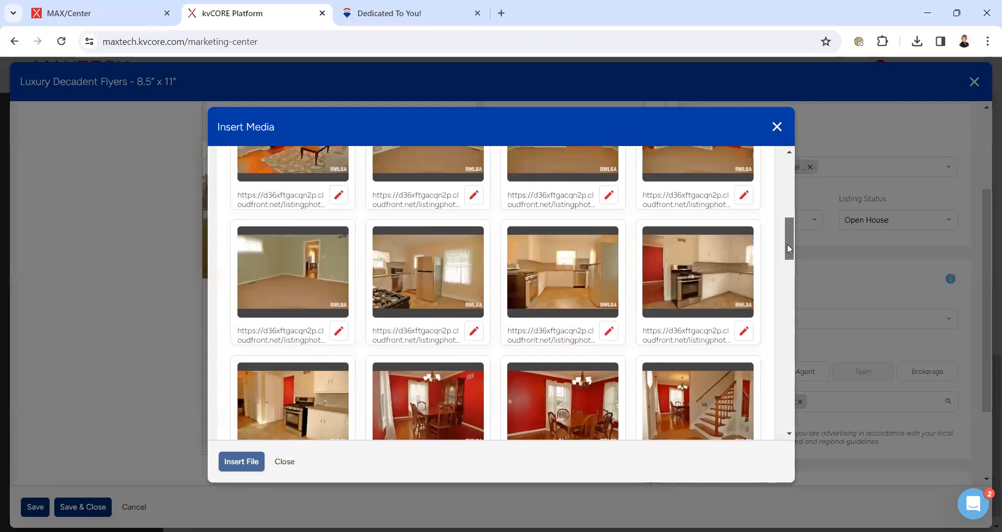
left_click(426, 427)
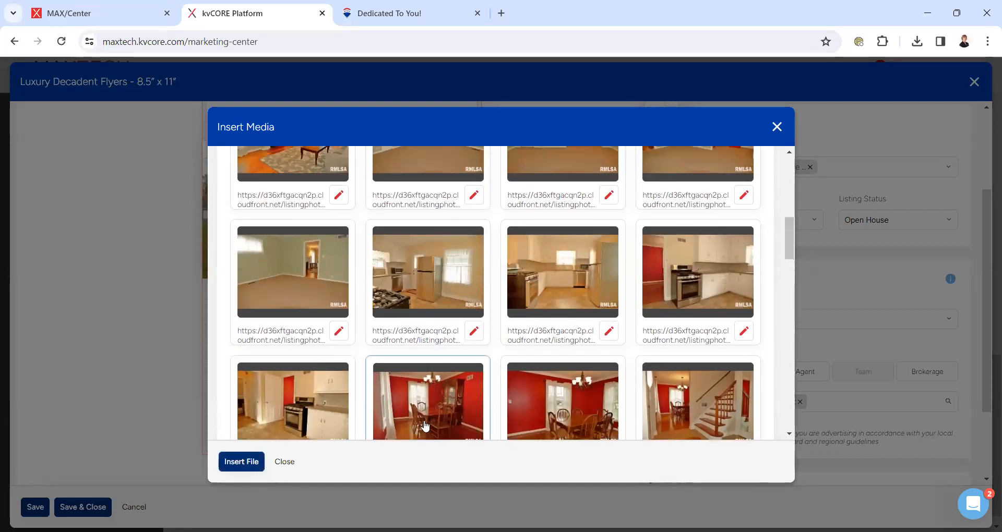
left_click(226, 468)
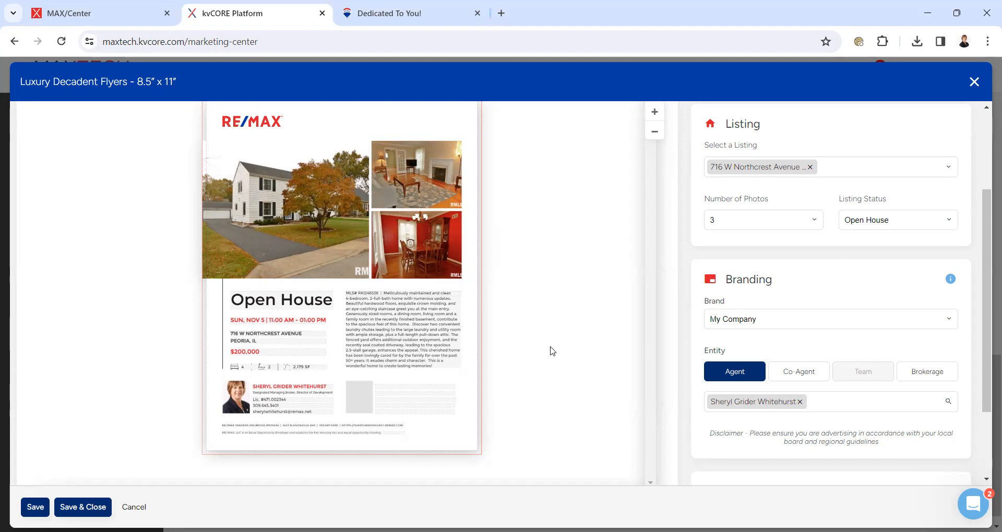
left_click_drag(988, 284, 988, 354)
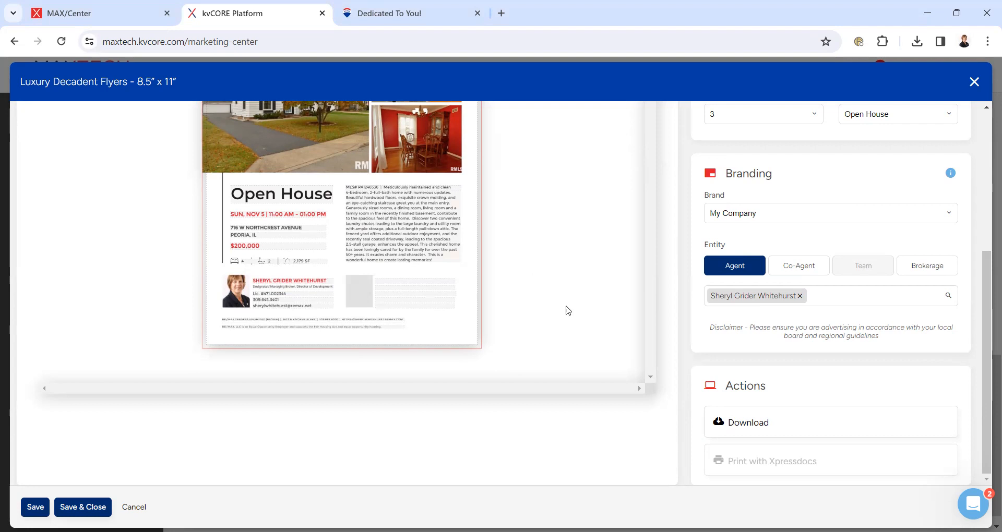
- Download the Open House flyer as a With Bleed PDF and open a new browser tab
left_click(736, 419)
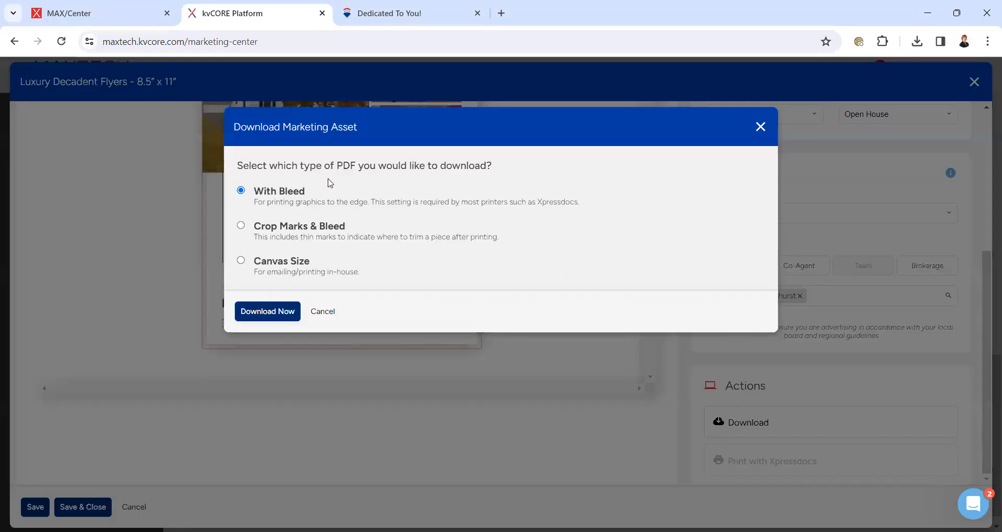
left_click(274, 313)
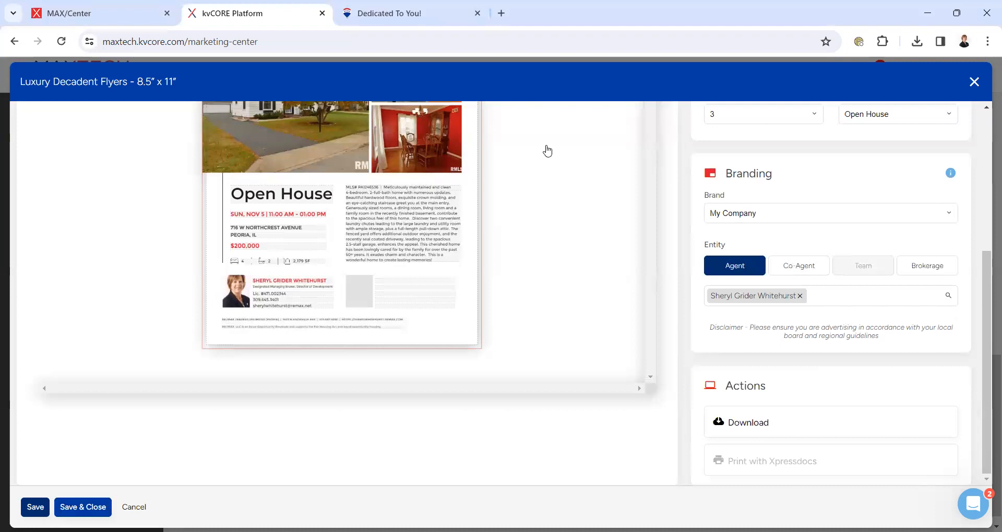
left_click(502, 13)
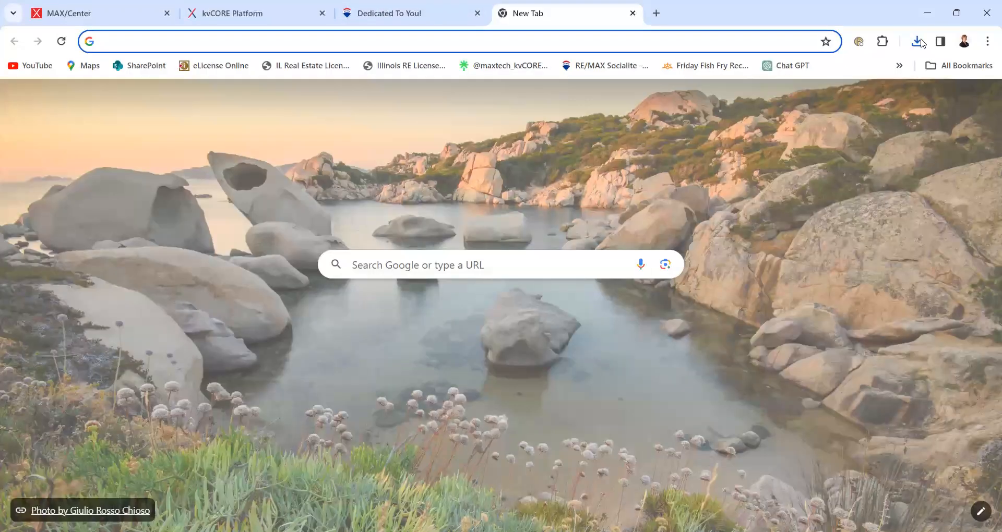
- Open Luxury_Flyers_Decadent_5047 (2).pdf from Chrome's recent downloads and scroll through it
left_click(917, 41)
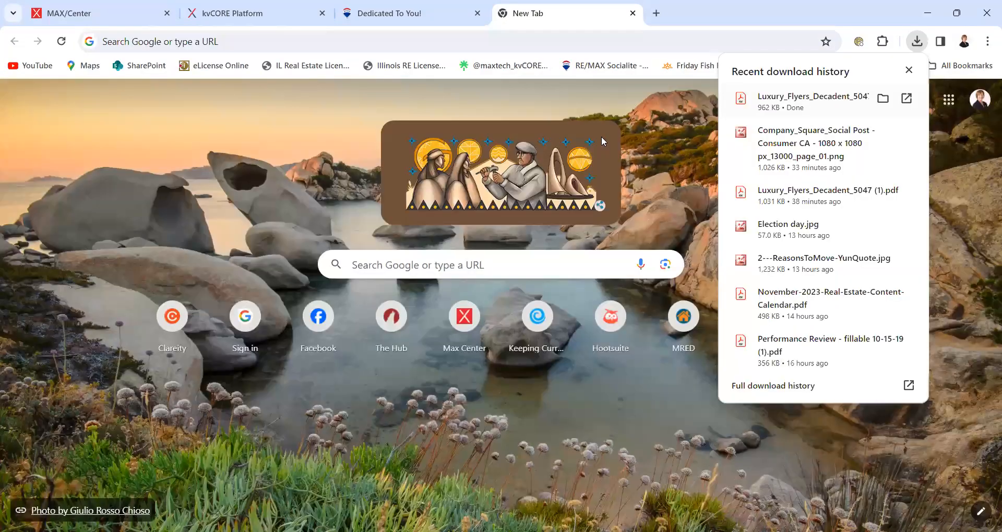
left_click(825, 99)
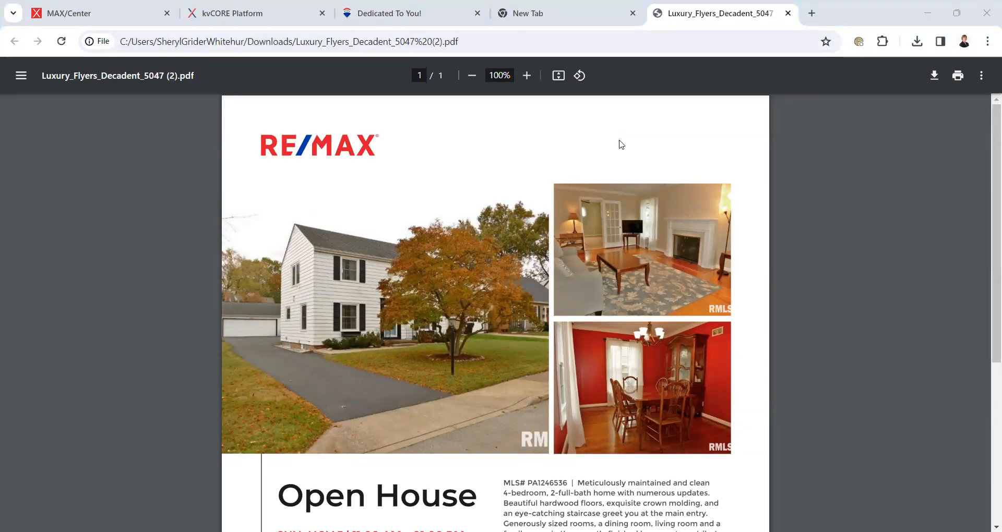
scroll(988, 219, "down", 1)
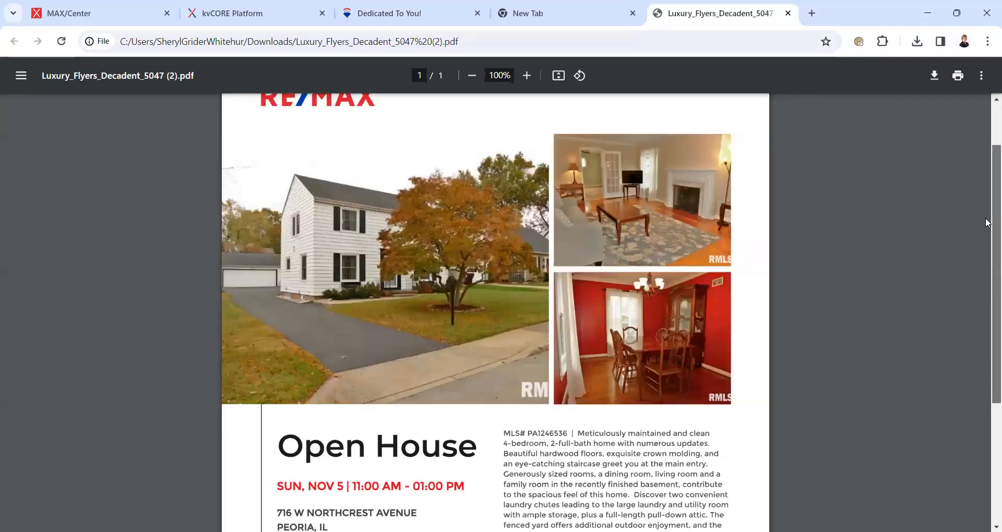
scroll(988, 261, "down", 3)
scroll(971, 147, "up", 3)
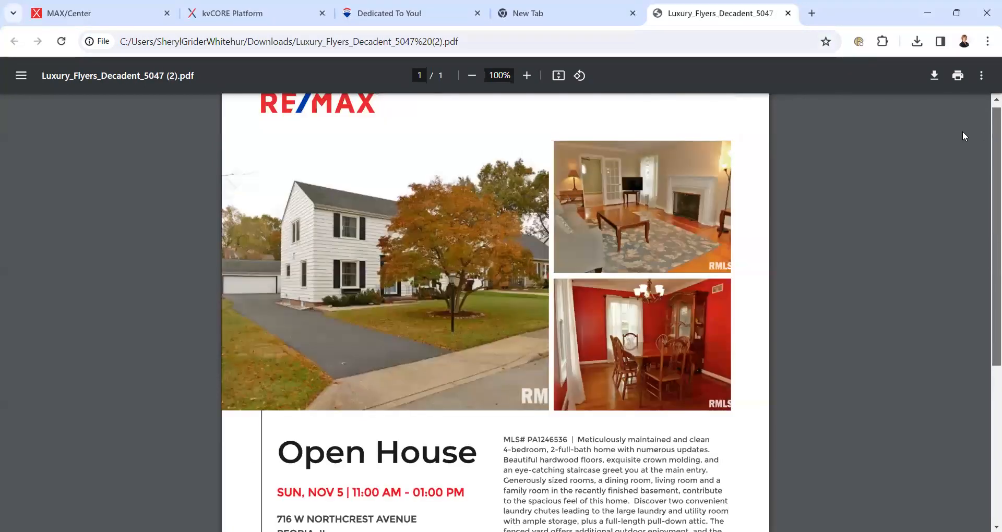
scroll(962, 130, "up", 1)
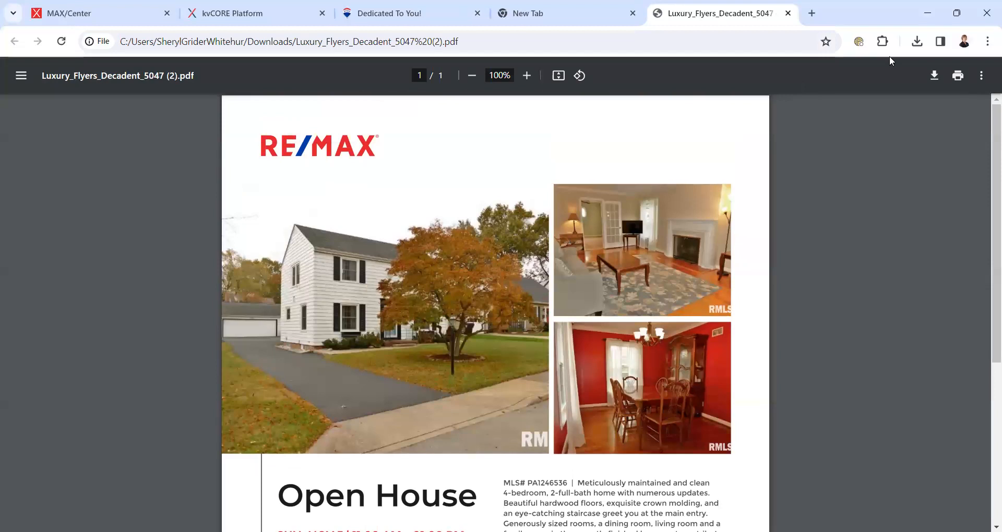
- Back in kvCORE, view all Square social designs and open the Just Listed Company Social Post
left_click(217, 14)
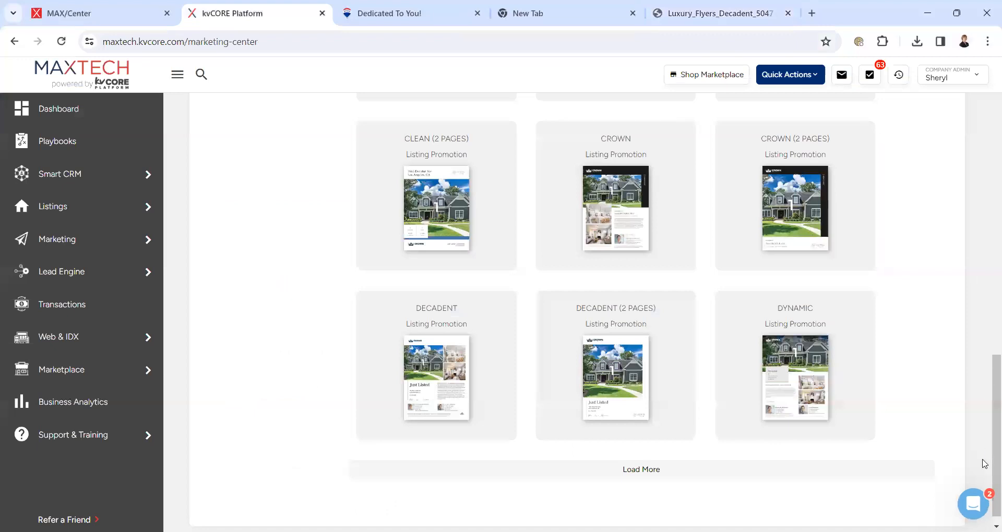
left_click_drag(987, 425, 963, 291)
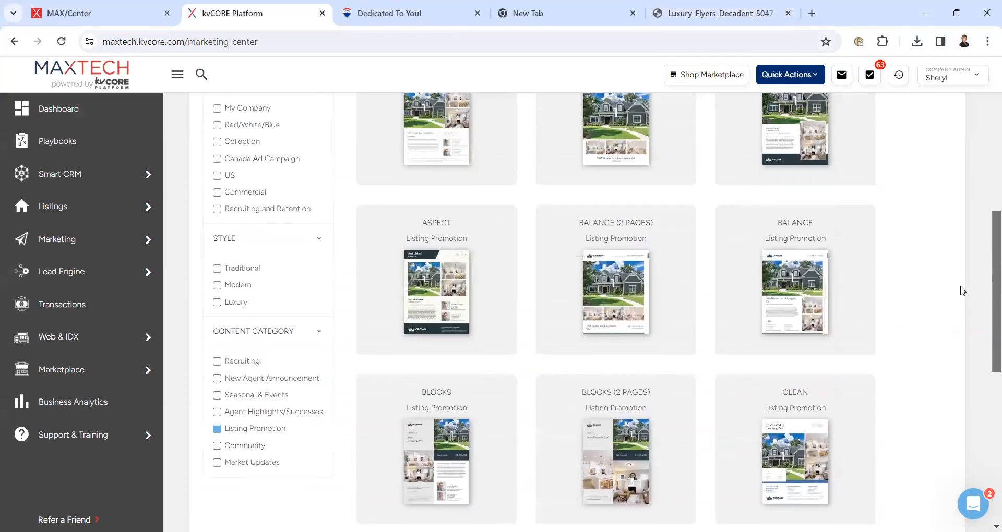
scroll(935, 229, "up", 5)
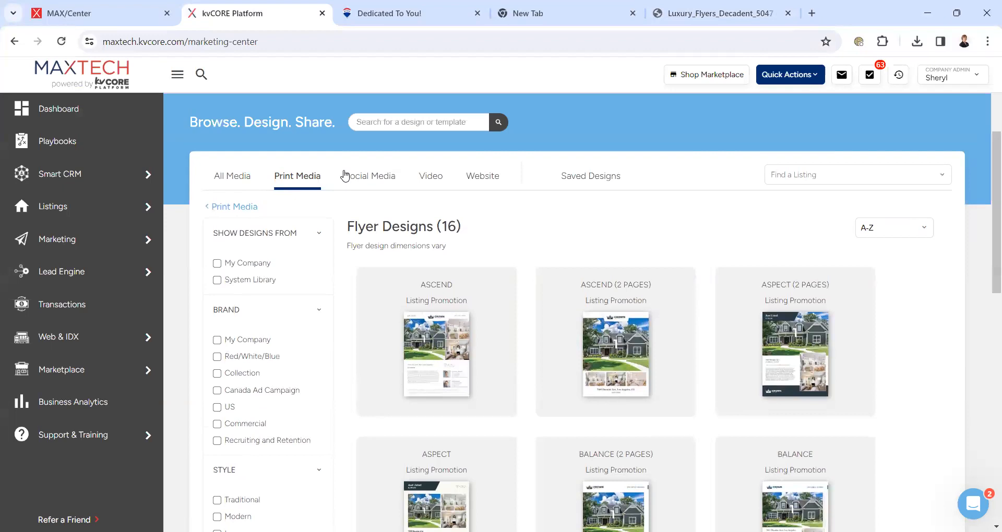
left_click(355, 176)
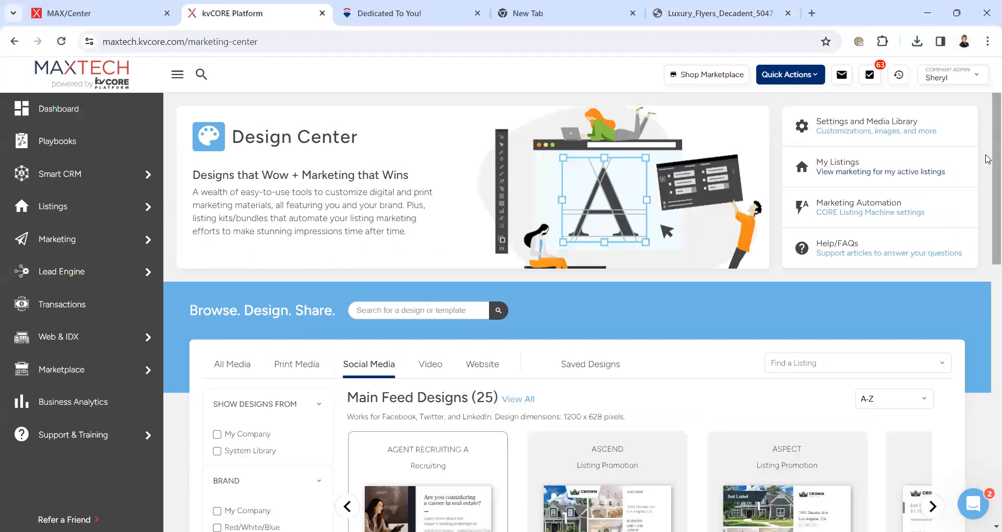
scroll(988, 165, "down", 2)
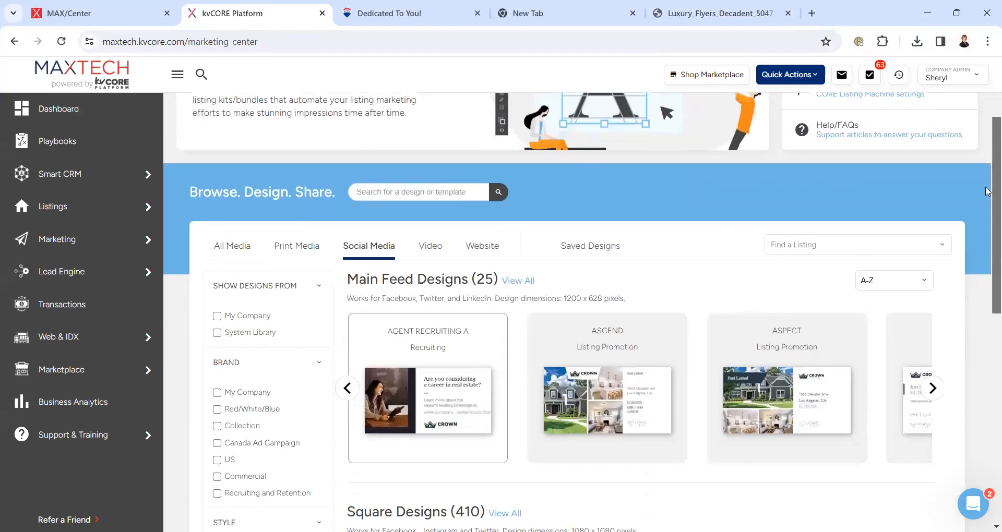
scroll(988, 209, "down", 2)
scroll(988, 221, "down", 4)
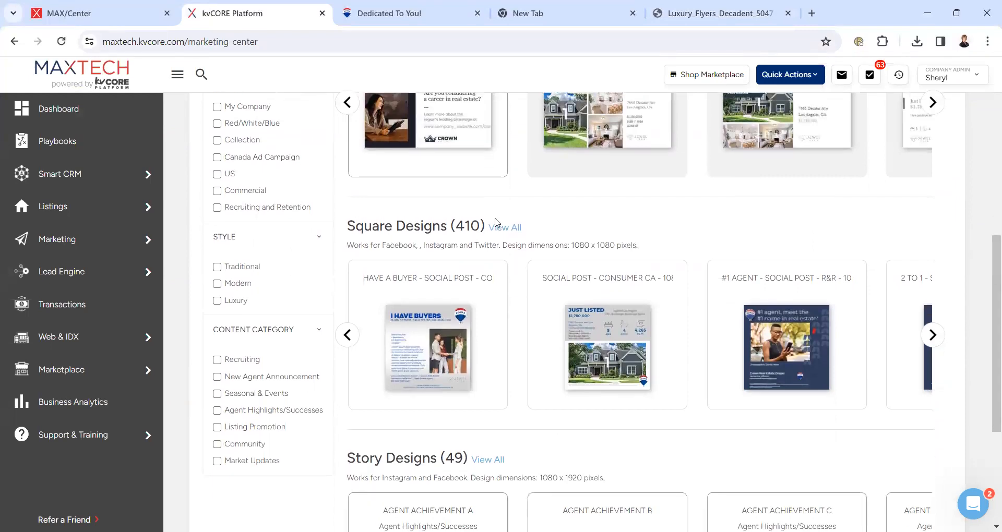
left_click(510, 229)
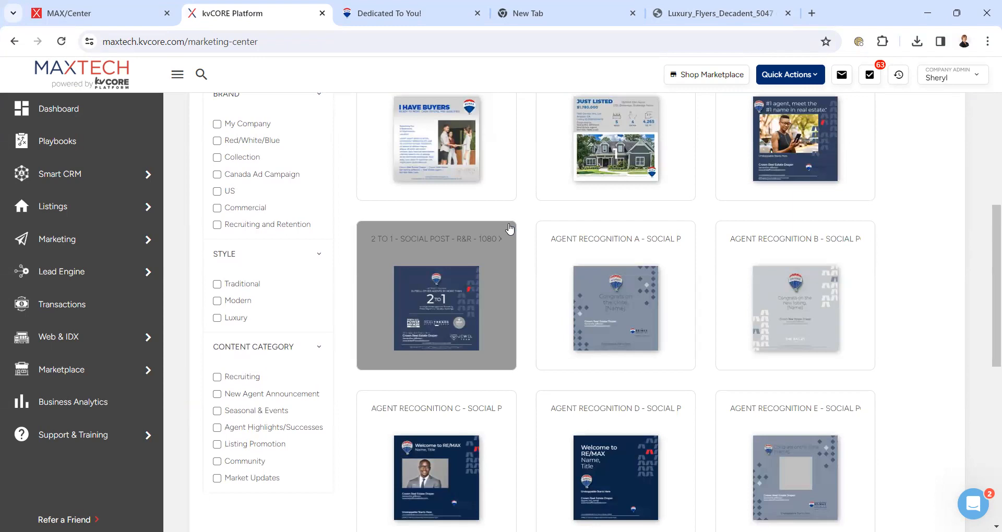
left_click(614, 120)
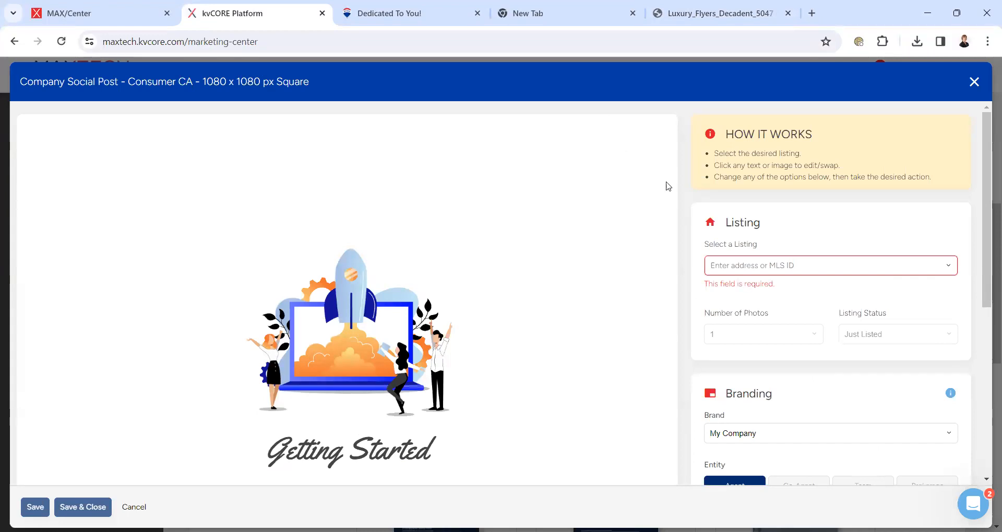
- Fill the square post with listing 716, answering No to keep the edits
left_click(737, 262)
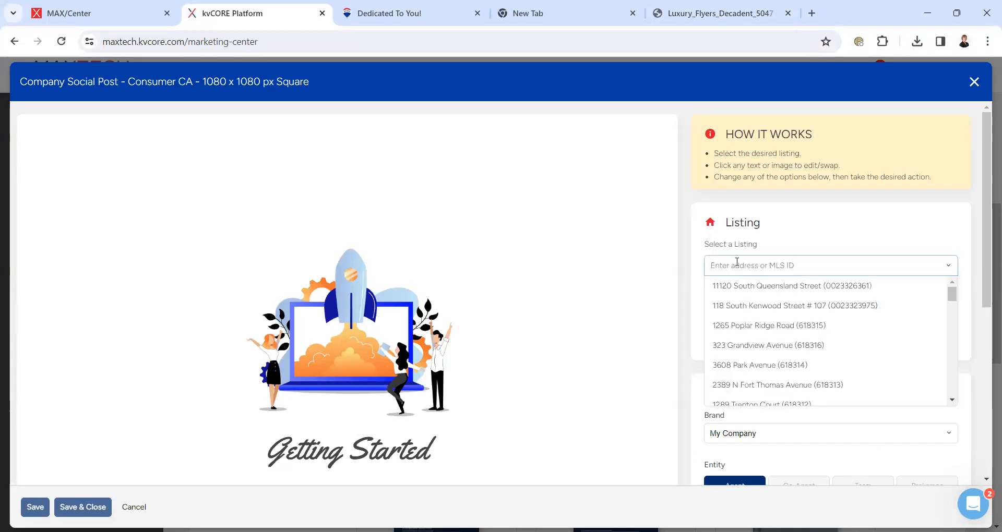
type("716")
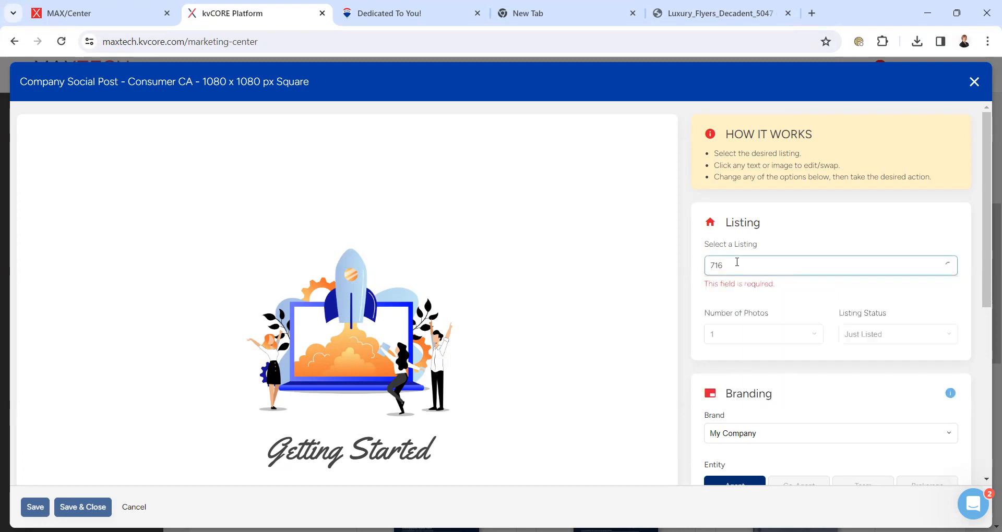
left_click(745, 288)
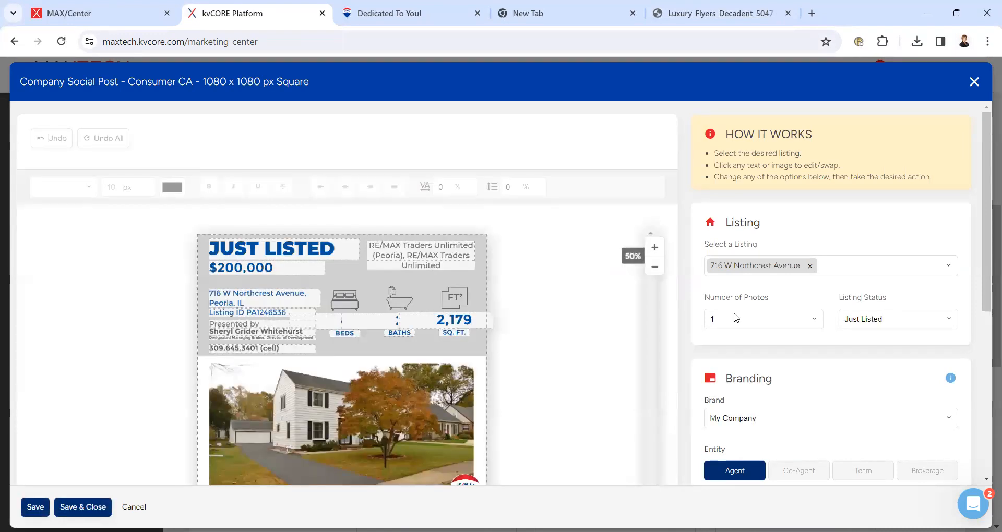
left_click(986, 250)
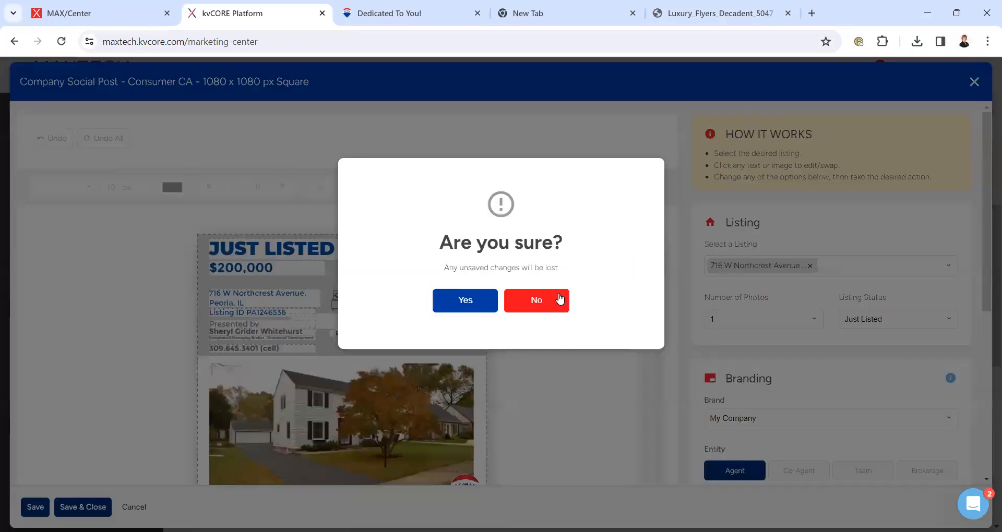
left_click(559, 299)
- Set the post's listing status to Open House, showing Sun, Nov 5, 11:00 AM – 01:00 PM
left_click(878, 324)
left_click(880, 355)
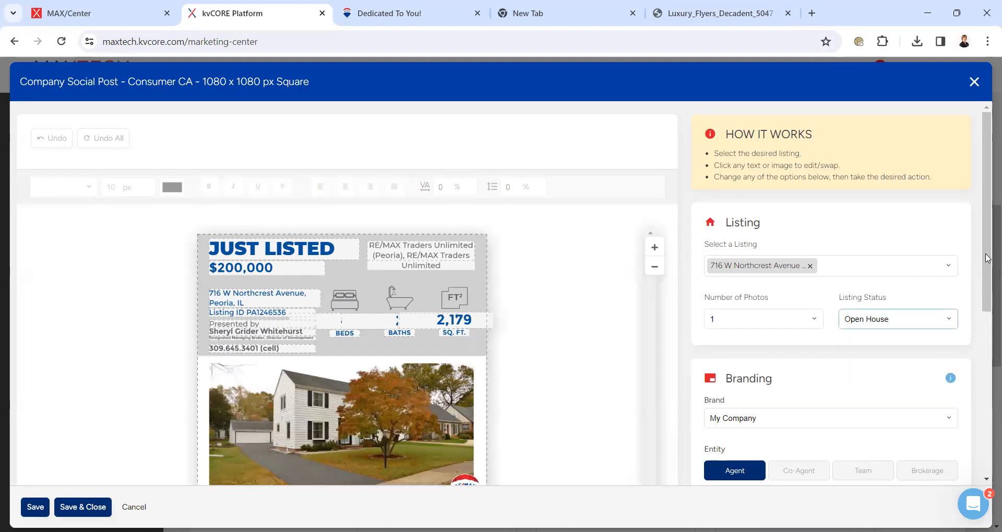
left_click_drag(988, 256, 988, 293)
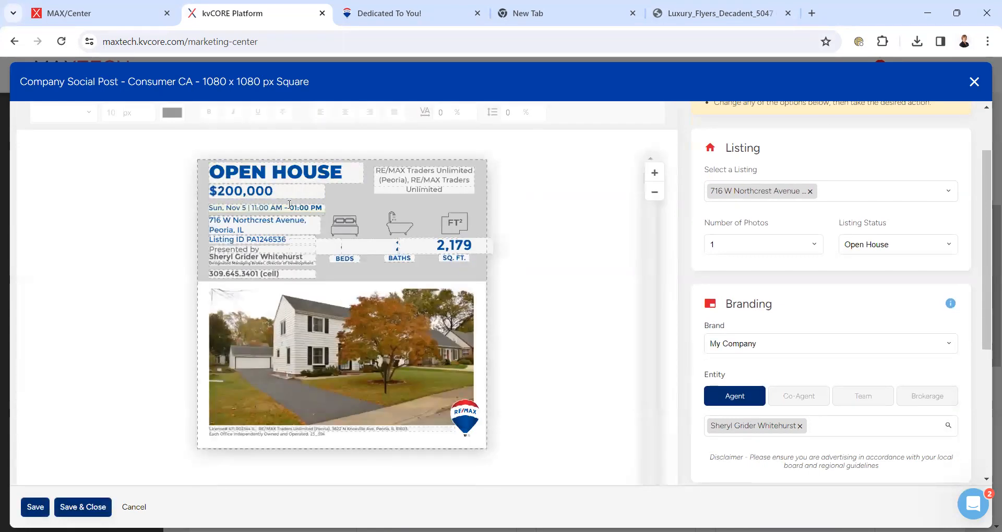
- Trim the repeated office name so the brokerage reads RE/MAX Traders Unlimited
left_click(408, 180)
left_click_drag(408, 179, 363, 162)
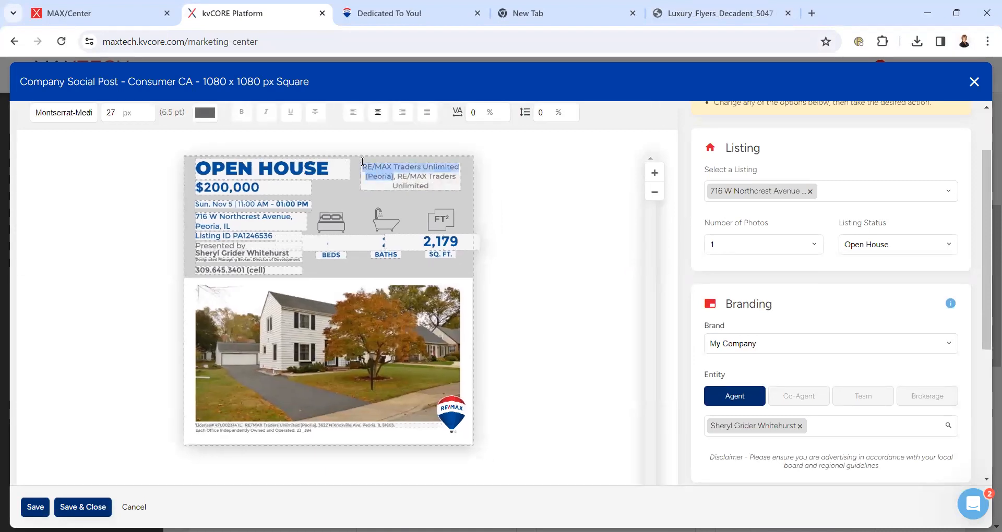
key("BackSpace")
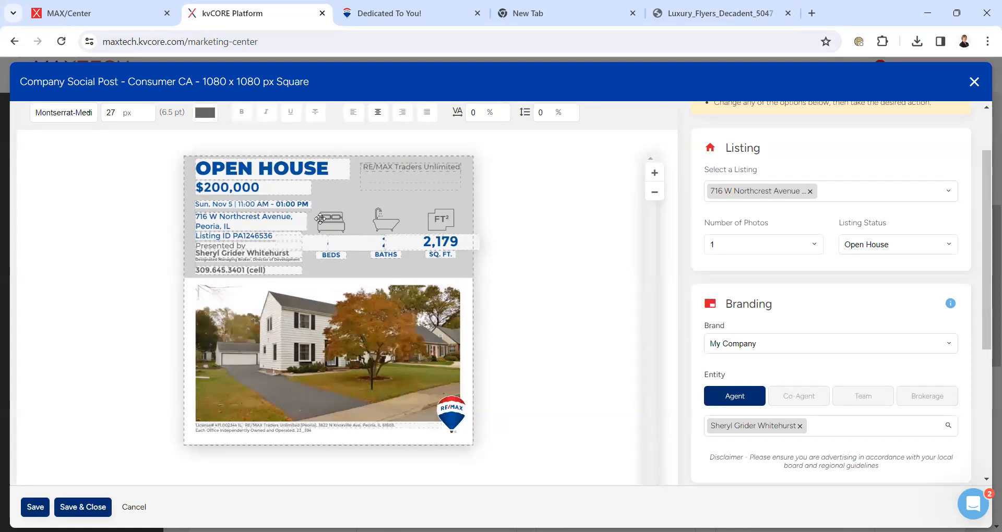
- Delete the Listing ID line from the square post
left_click(272, 236)
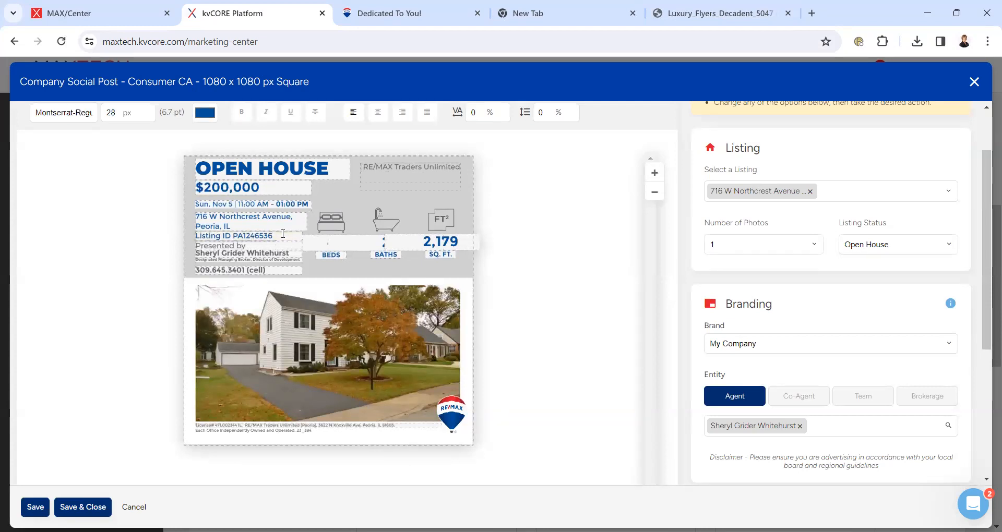
key("BackSpace")
key("BackSpace")
key("BackSpace")
key("BackSpace")
key("BackSpace")
key("BackSpace")
key("BackSpace")
key("BackSpace")
key("BackSpace")
key("BackSpace")
key("BackSpace")
key("BackSpace")
key("BackSpace")
key("BackSpace")
key("BackSpace")
key("BackSpace")
key("BackSpace")
key("BackSpace")
key("BackSpace")
key("BackSpace")
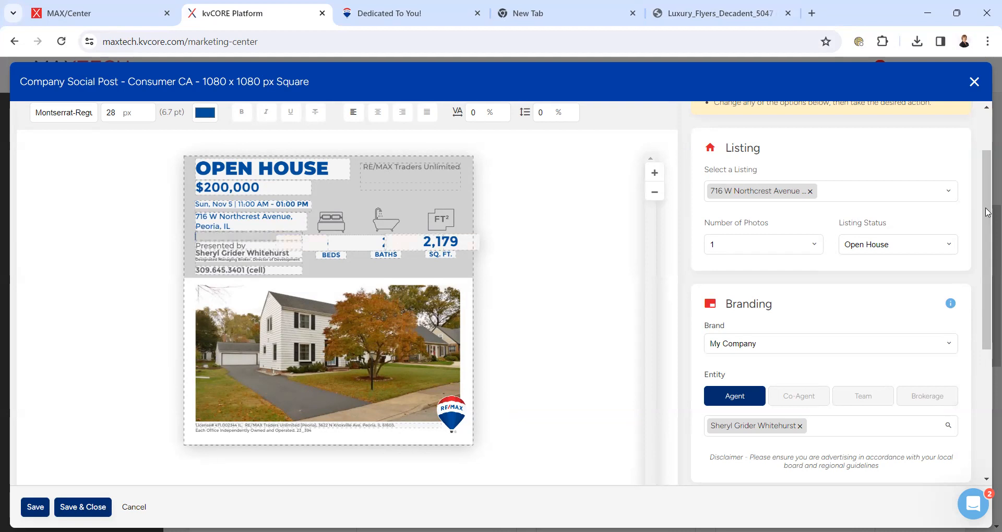
scroll(987, 215, "down", 3)
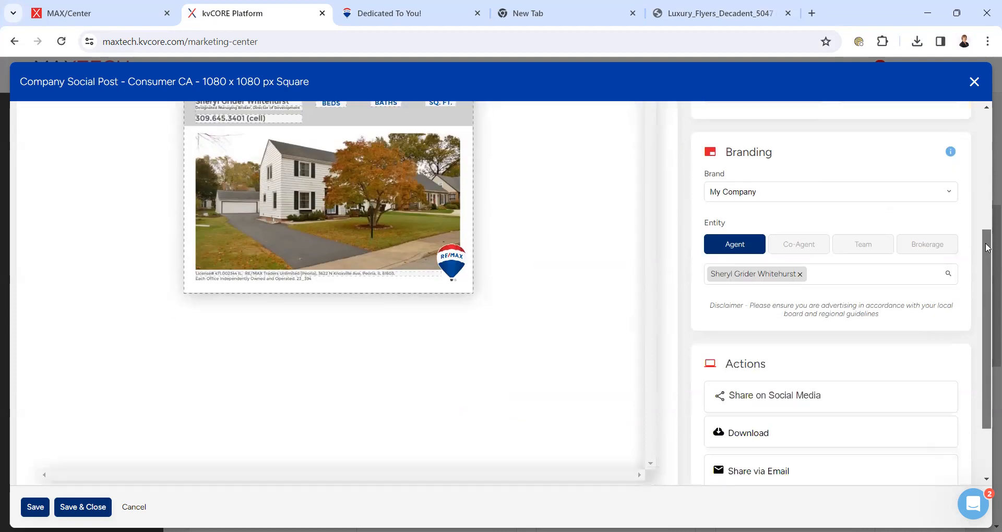
- Download the square social post as a PNG, open a new tab, and confirm the 1,026 KB download
left_click(746, 428)
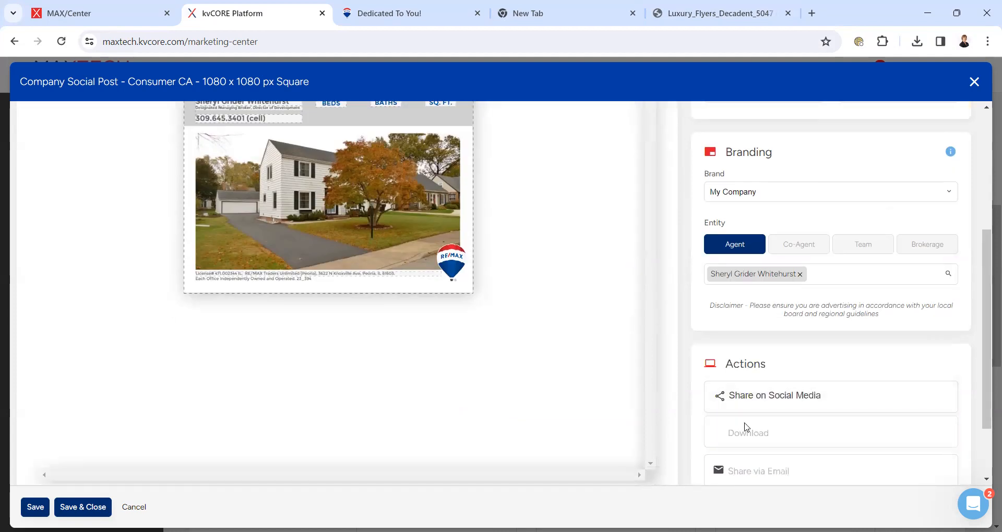
left_click(810, 12)
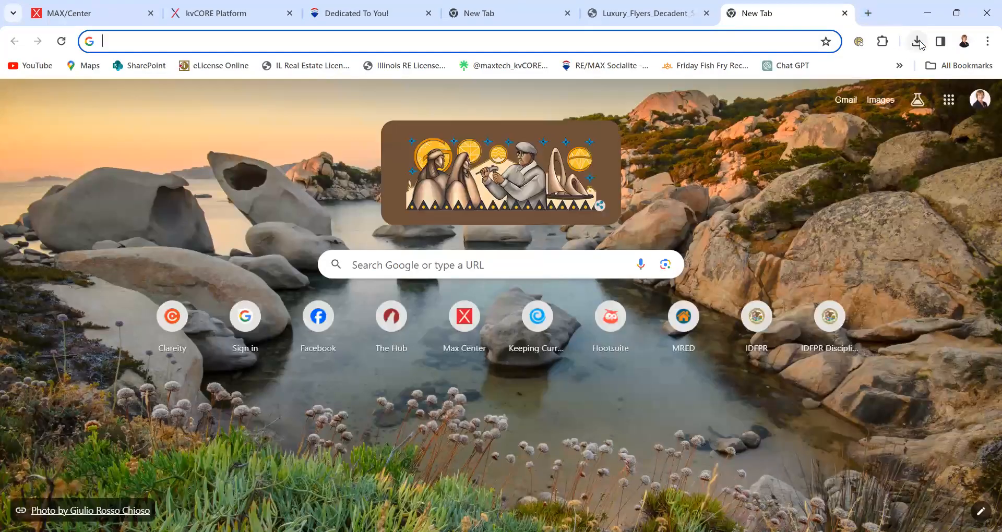
left_click(920, 44)
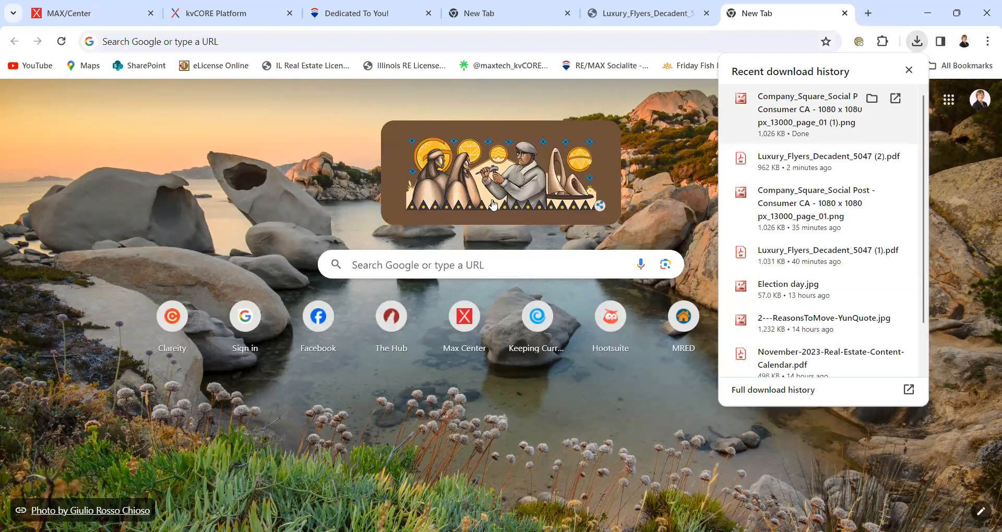
left_click(376, 179)
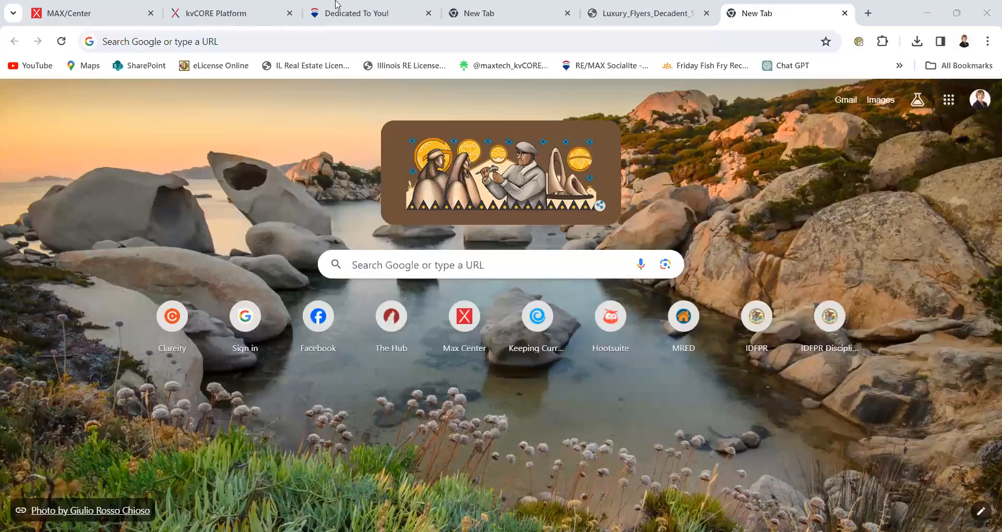
left_click(332, 19)
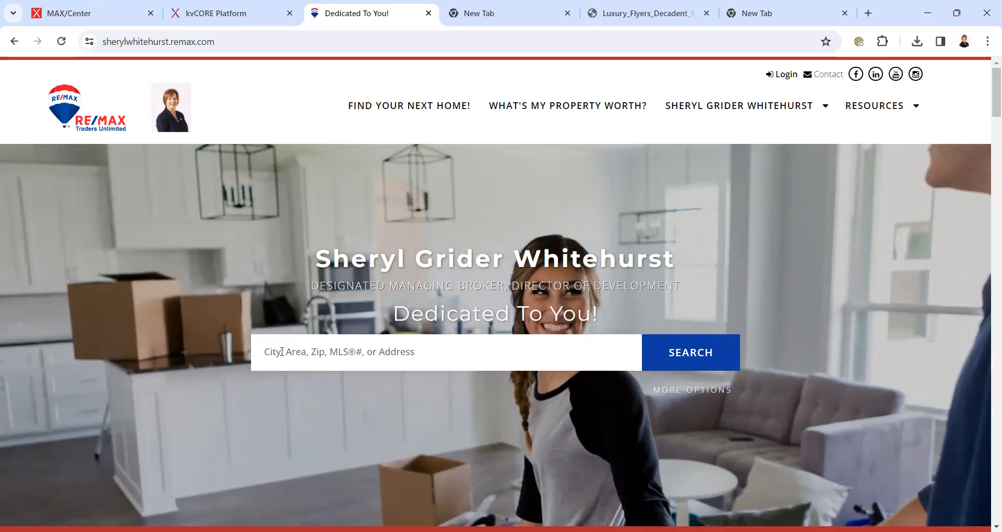
left_click(282, 352)
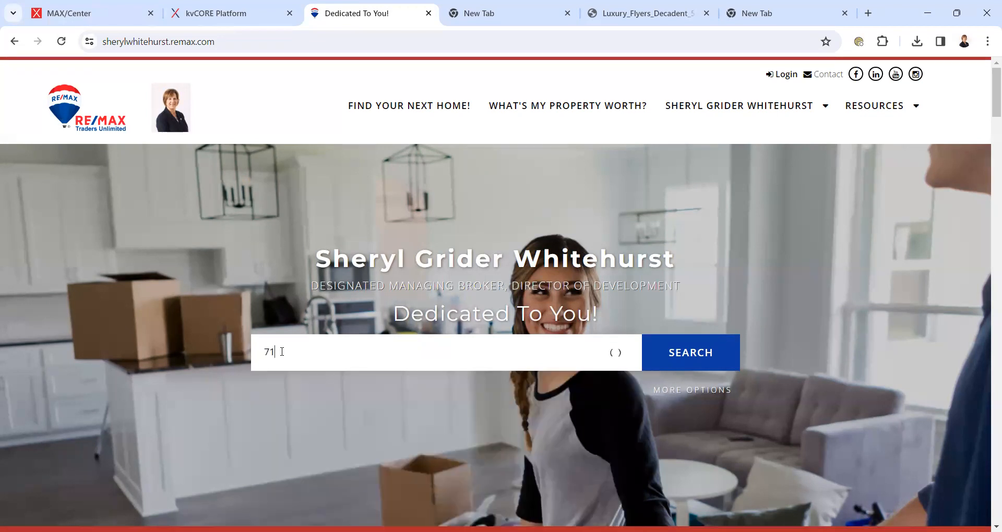
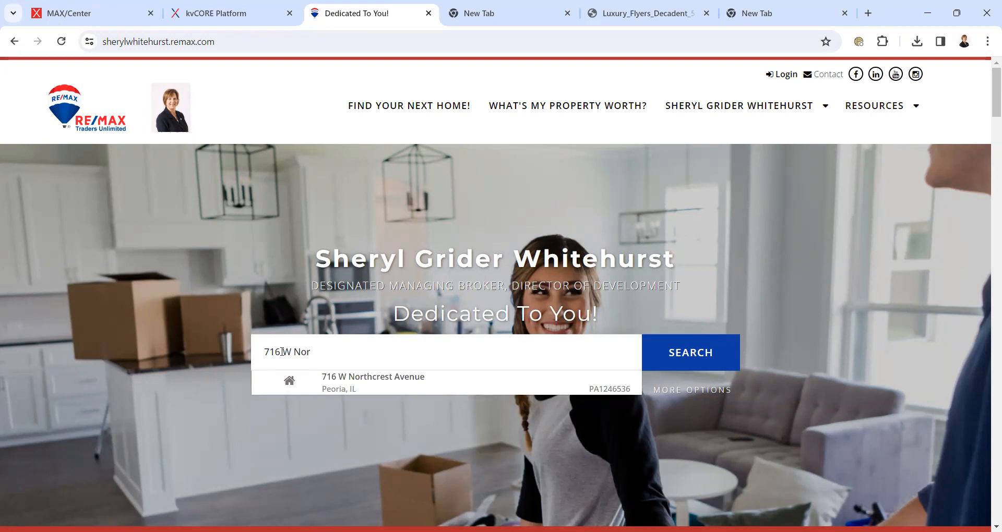
left_click(365, 385)
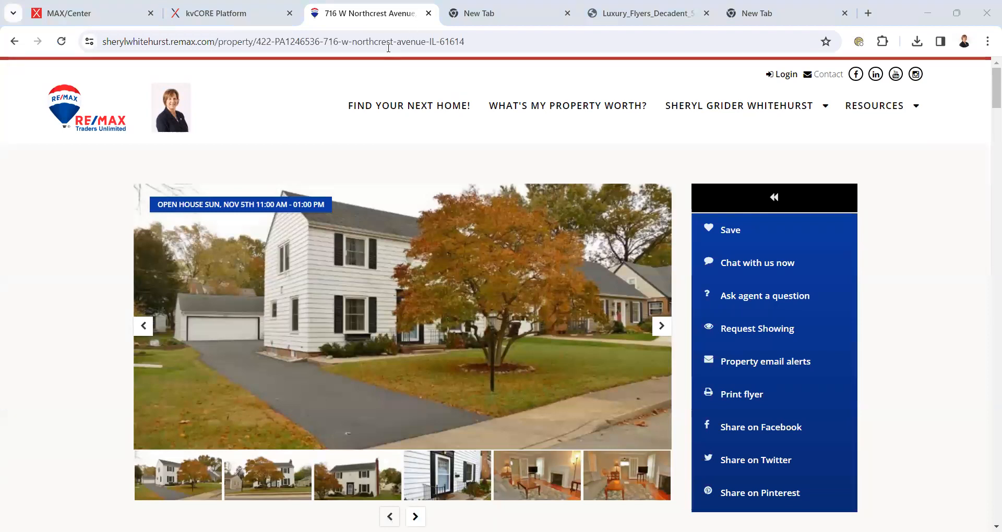
left_click(389, 47)
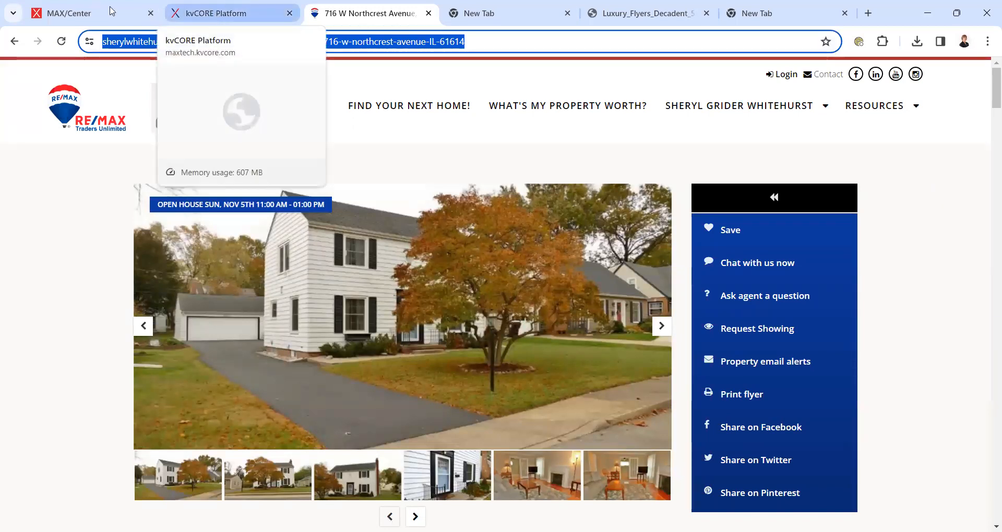
left_click(111, 10)
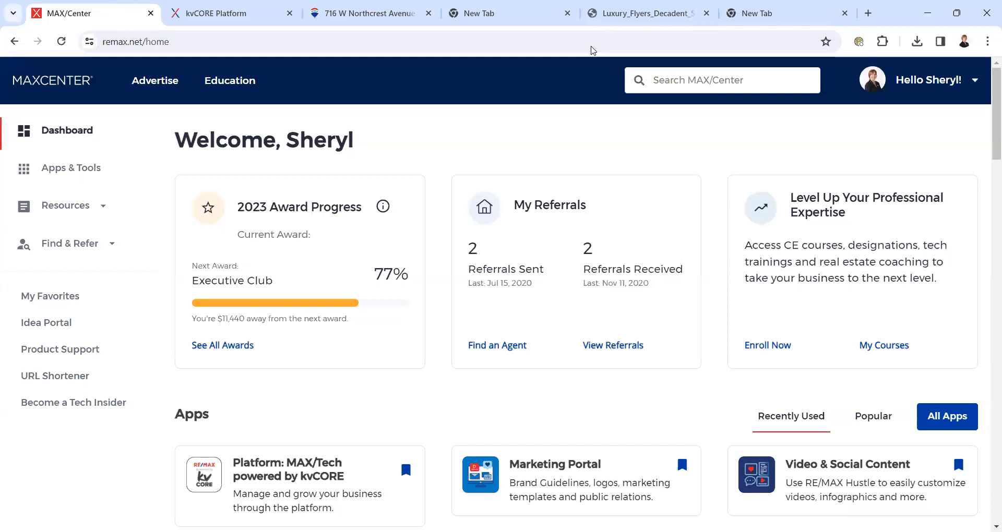
left_click(69, 375)
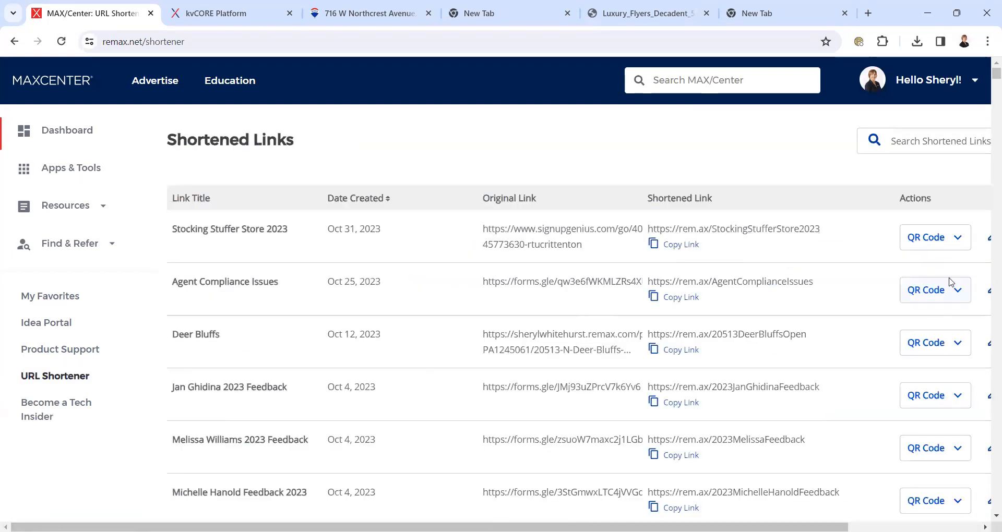
left_click_drag(681, 527, 803, 527)
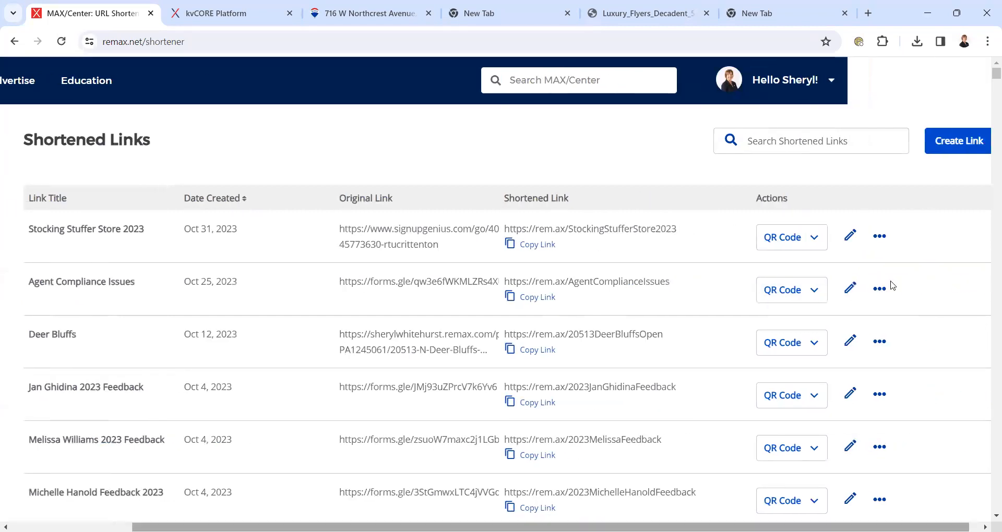
left_click(958, 137)
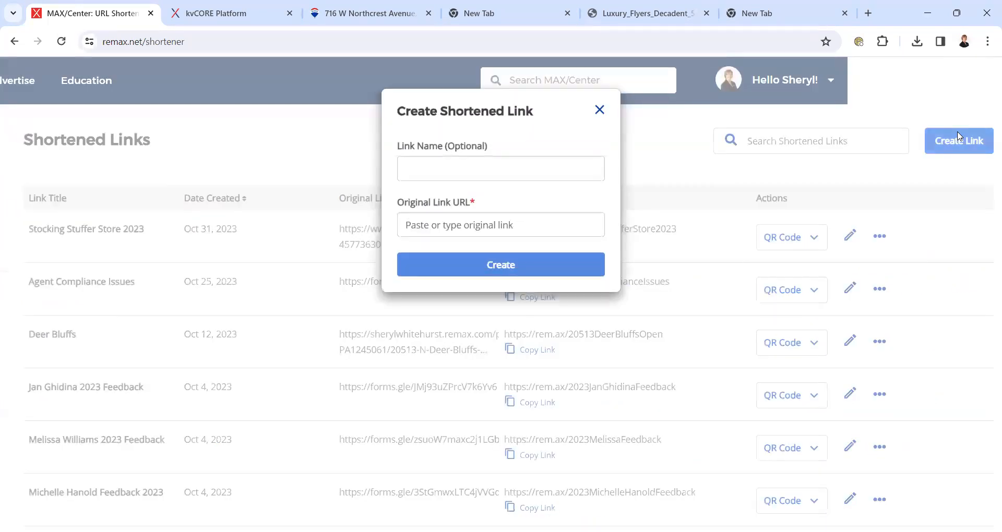
left_click(480, 225)
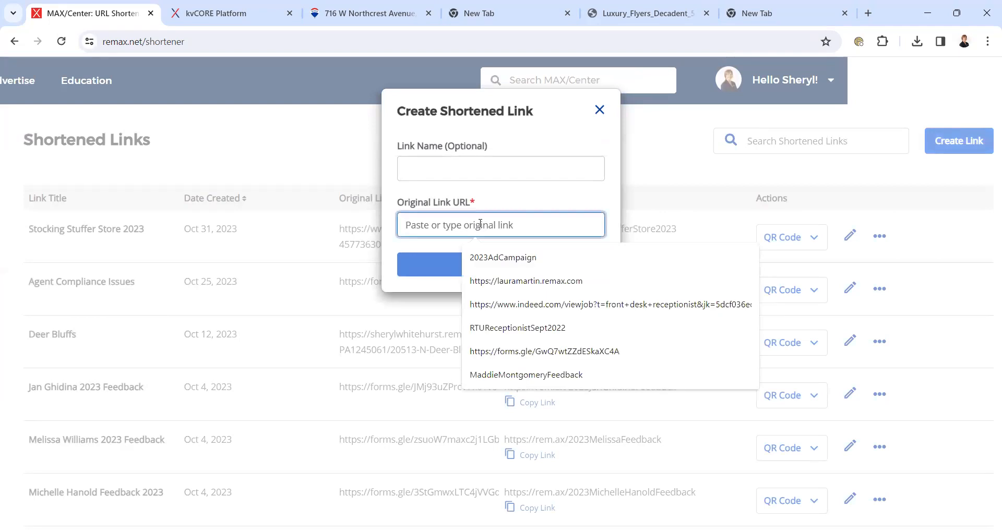
key("ctrl+v")
left_click(424, 165)
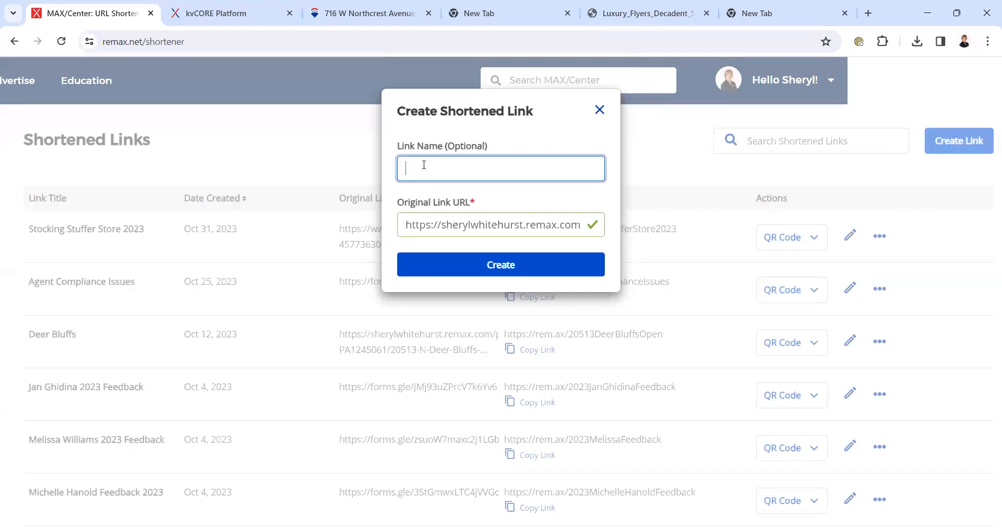
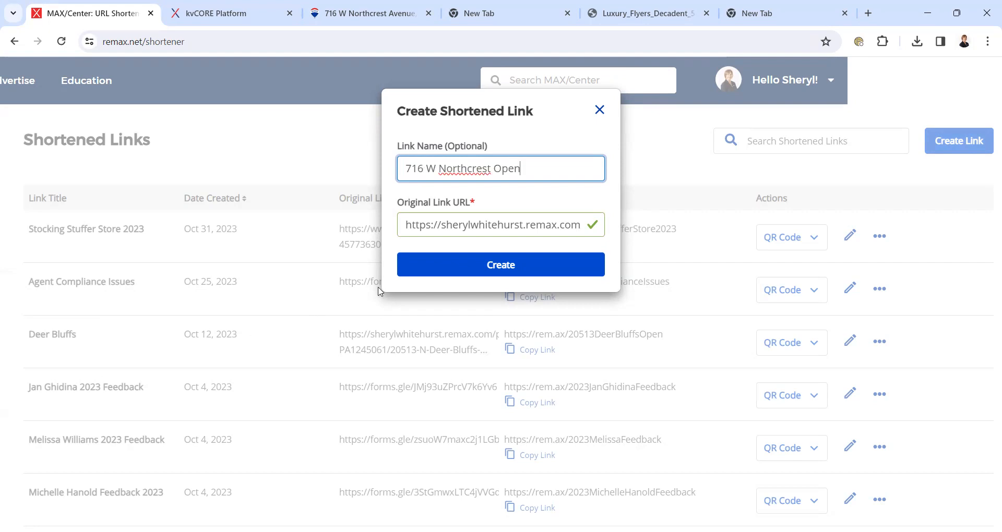
left_click(463, 266)
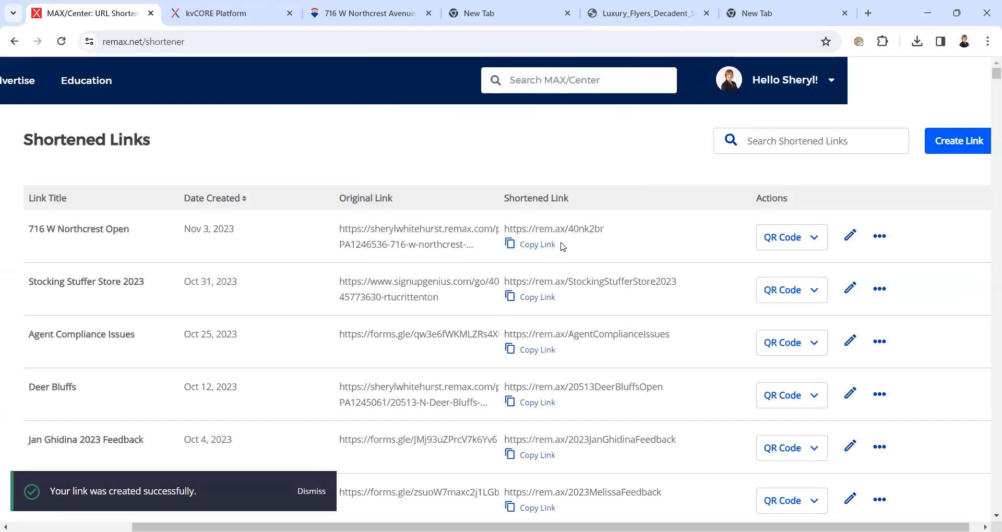
left_click(850, 236)
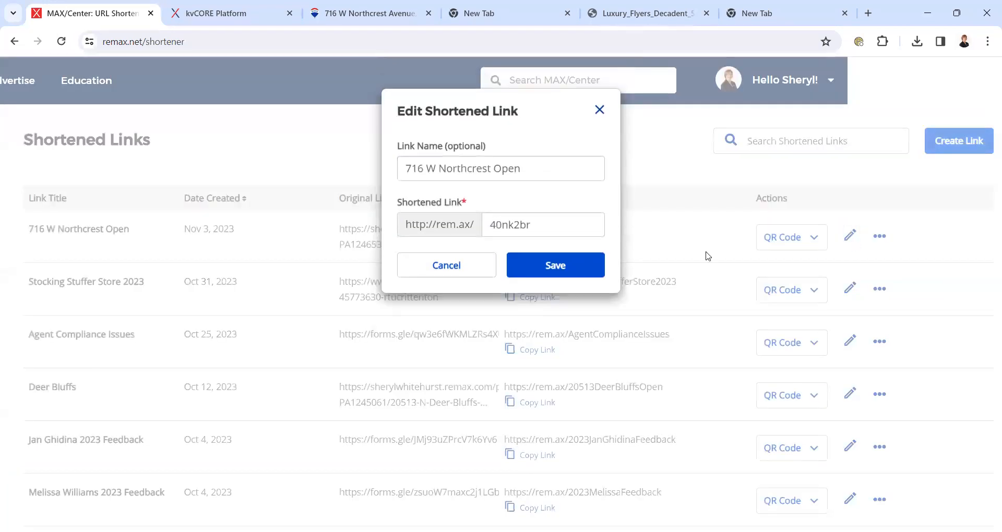
left_click(565, 228)
key("BackSpace")
key("BackSpace")
key("BackSpace")
key("BackSpace")
key("BackSpace")
key("BackSpace")
key("BackSpace")
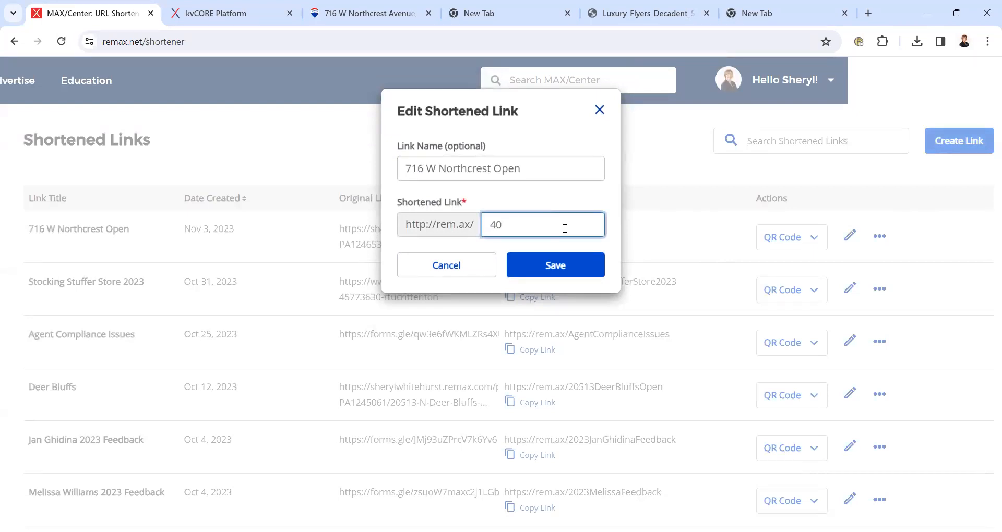
left_click(545, 258)
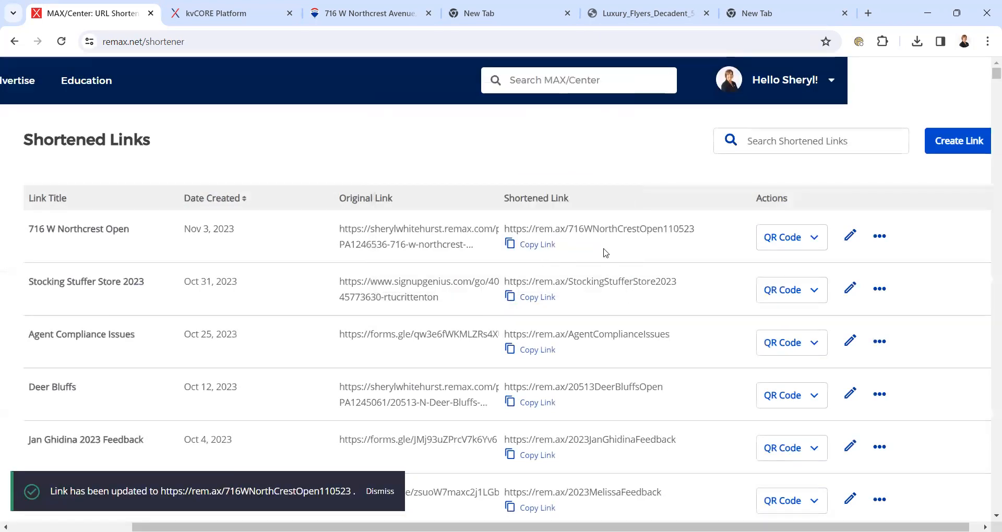
left_click(543, 245)
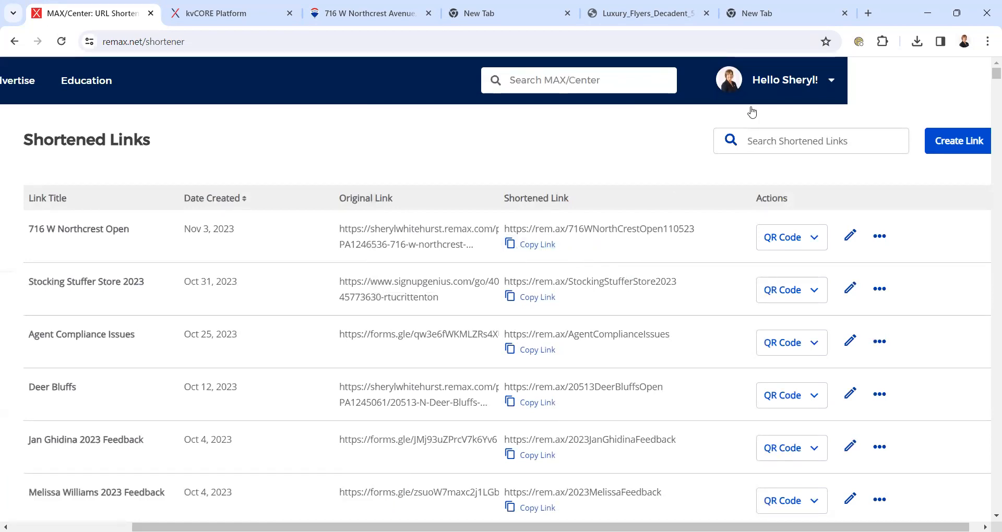
- Test the copied rem.ax short link in the new tab, then return to the Shortened Links list
left_click(762, 14)
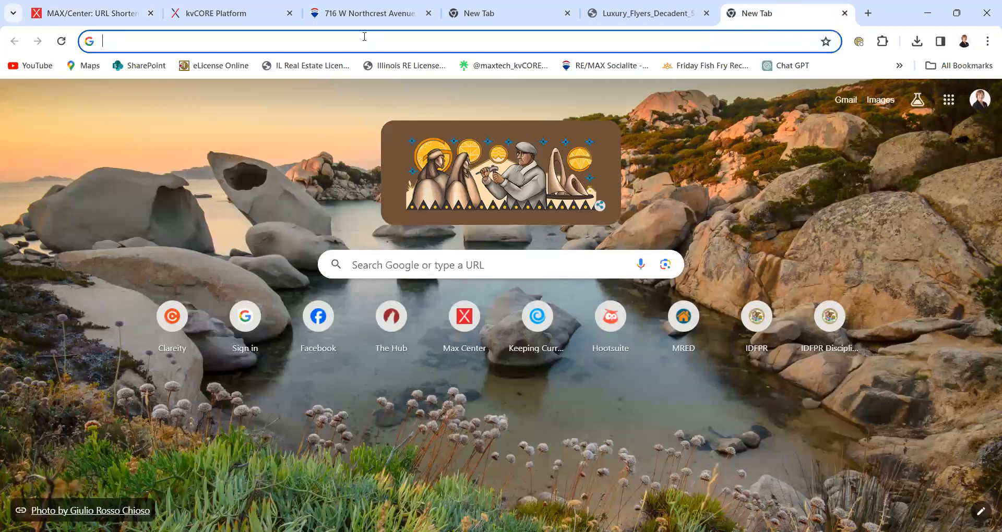
left_click(304, 43)
key("ctrl+v")
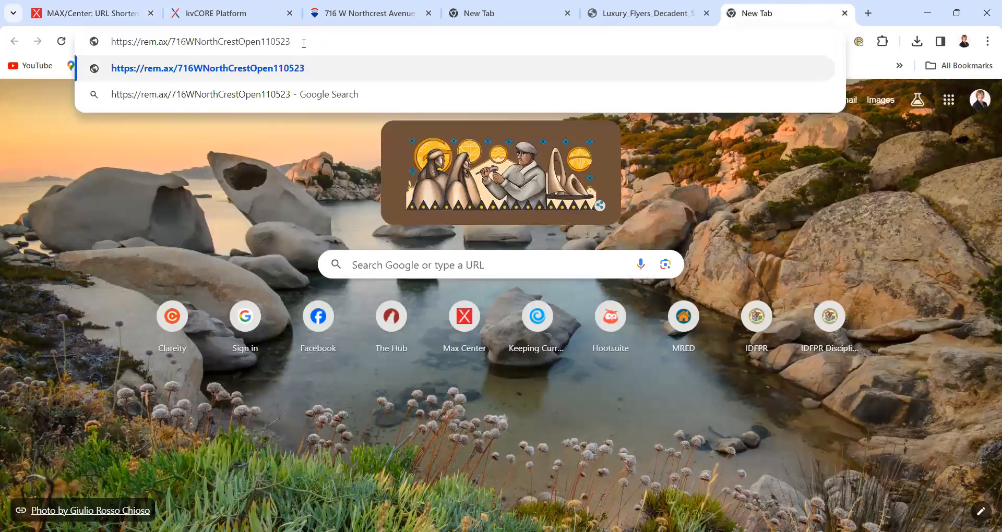
key("Return")
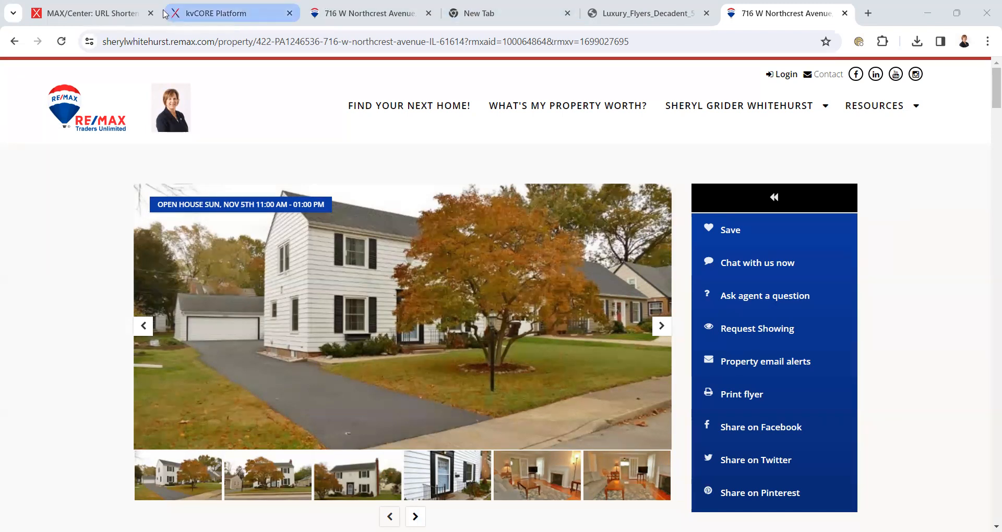
left_click(96, 13)
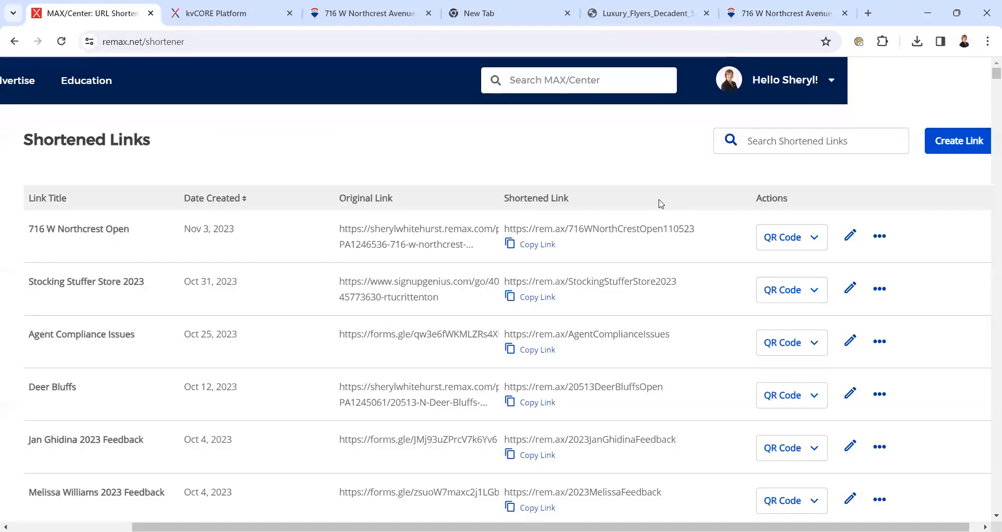
left_click(813, 244)
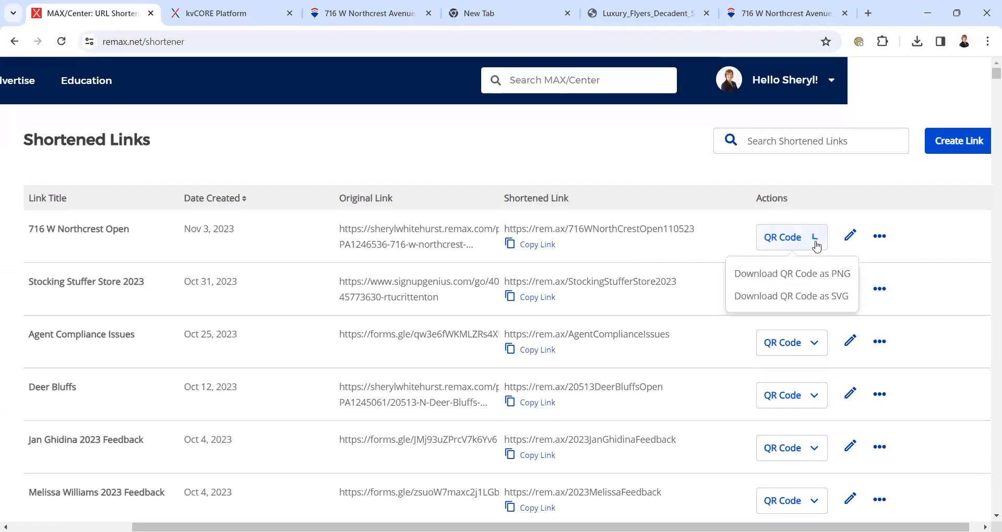
left_click(821, 274)
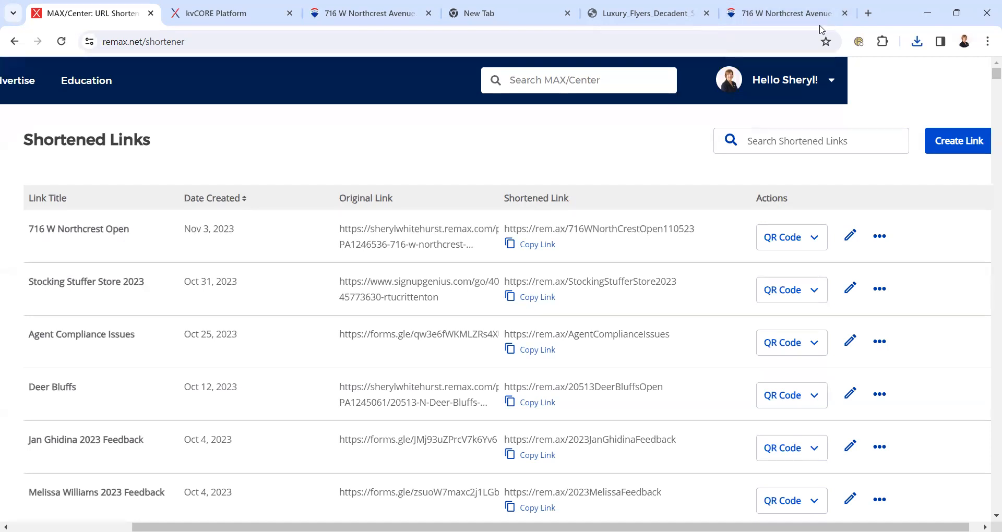
key("ctrl+Tab")
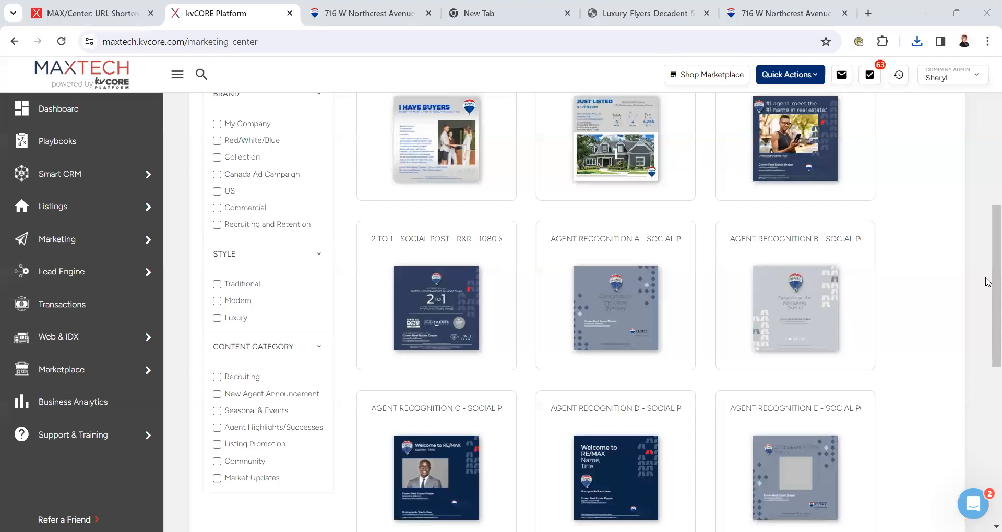
- Show the Website designs and start a Property Site from the Website design card
scroll(988, 275, "up", 6)
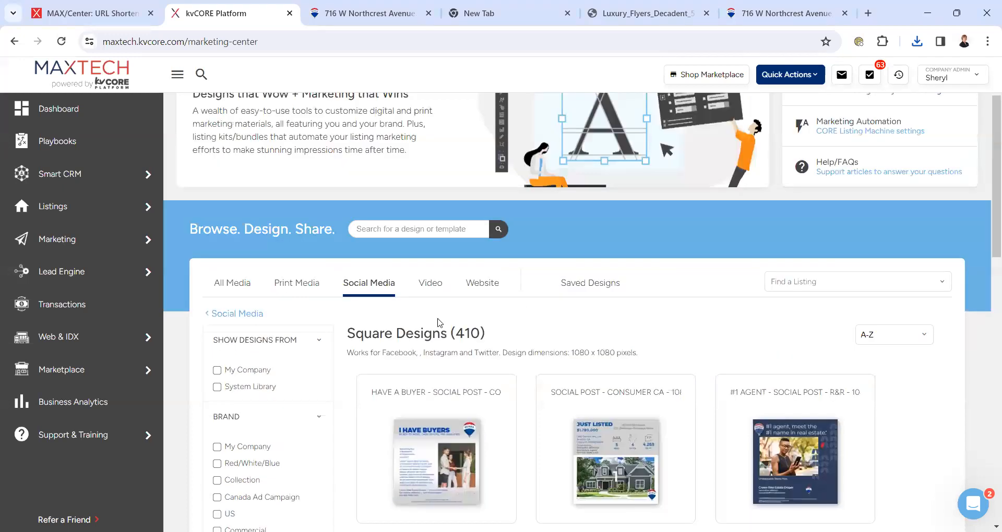
left_click(484, 284)
scroll(987, 214, "down", 2)
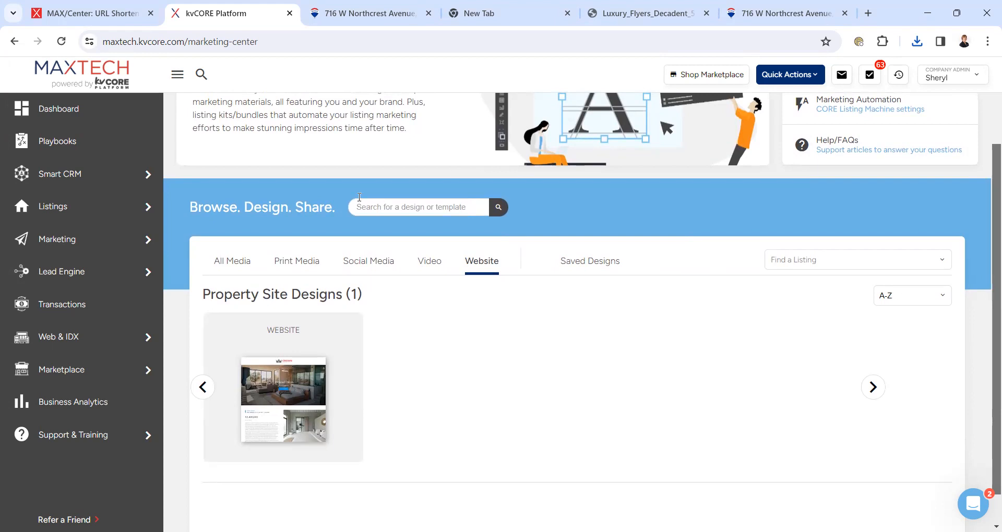
left_click(308, 373)
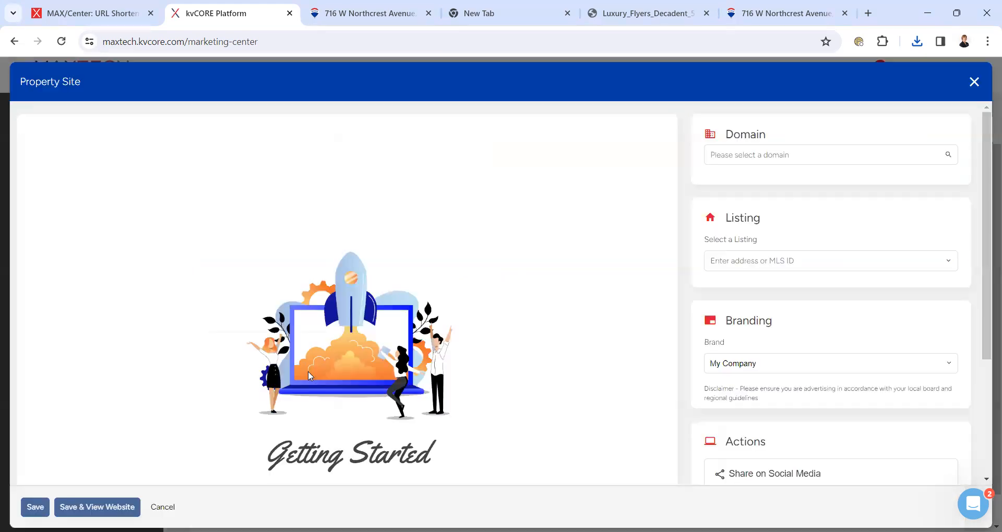
left_click(747, 260)
type("716")
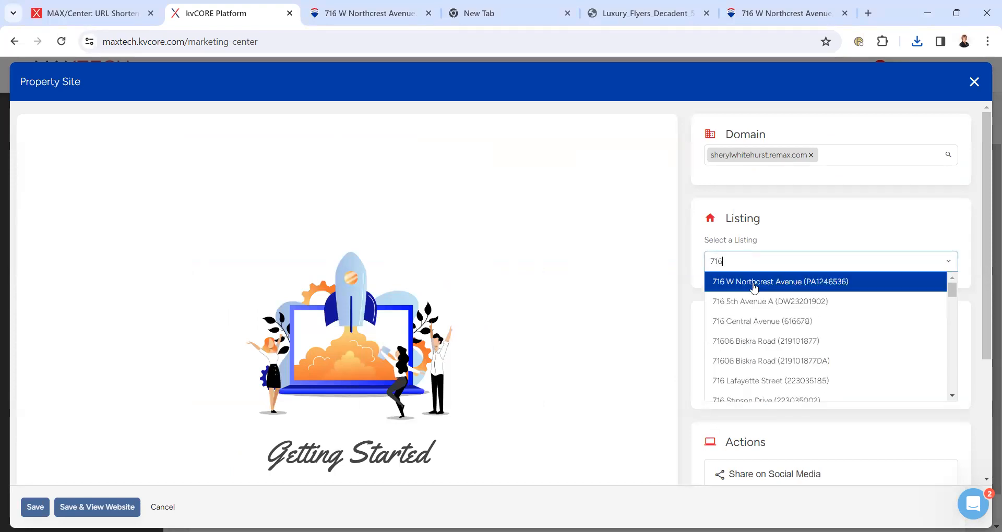
left_click(754, 283)
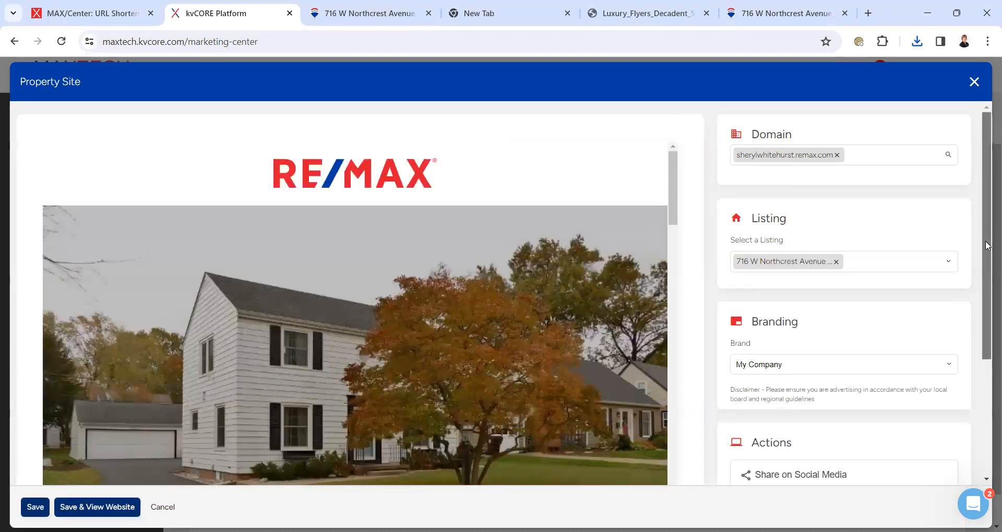
left_click_drag(988, 245, 989, 291)
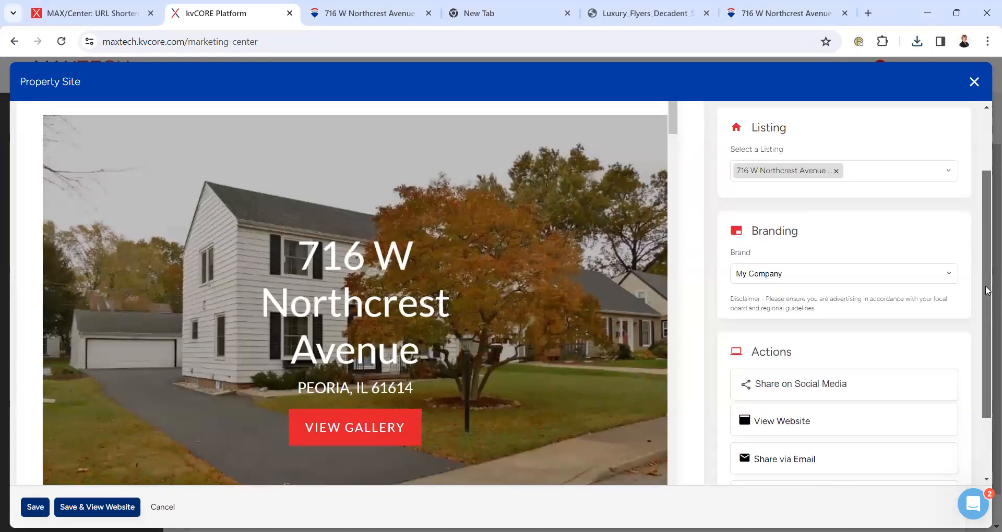
left_click_drag(987, 291, 987, 342)
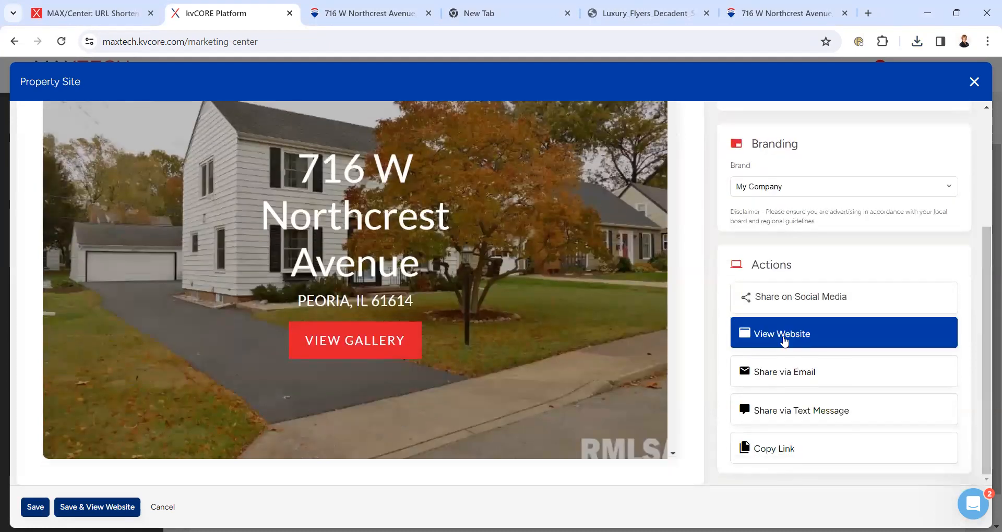
left_click(783, 340)
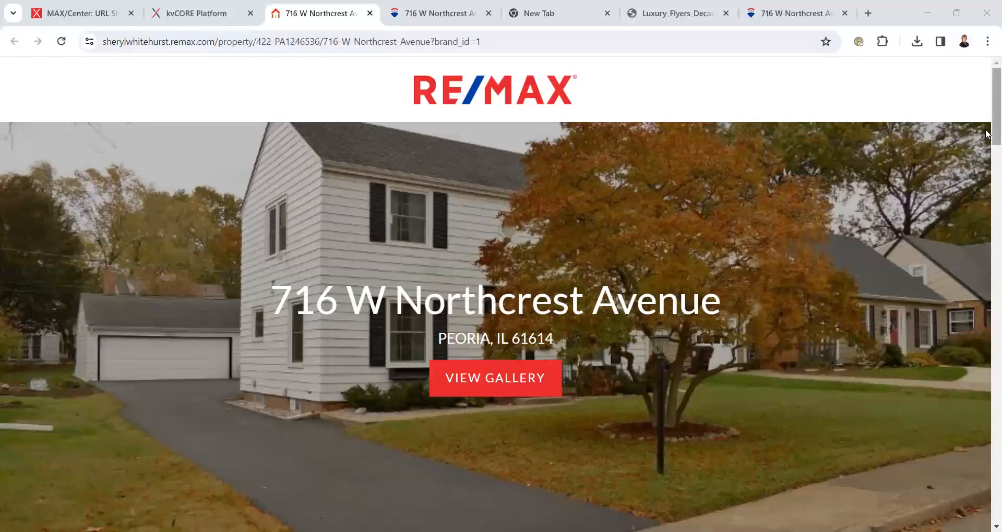
scroll(988, 134, "down", 3)
scroll(988, 151, "down", 3)
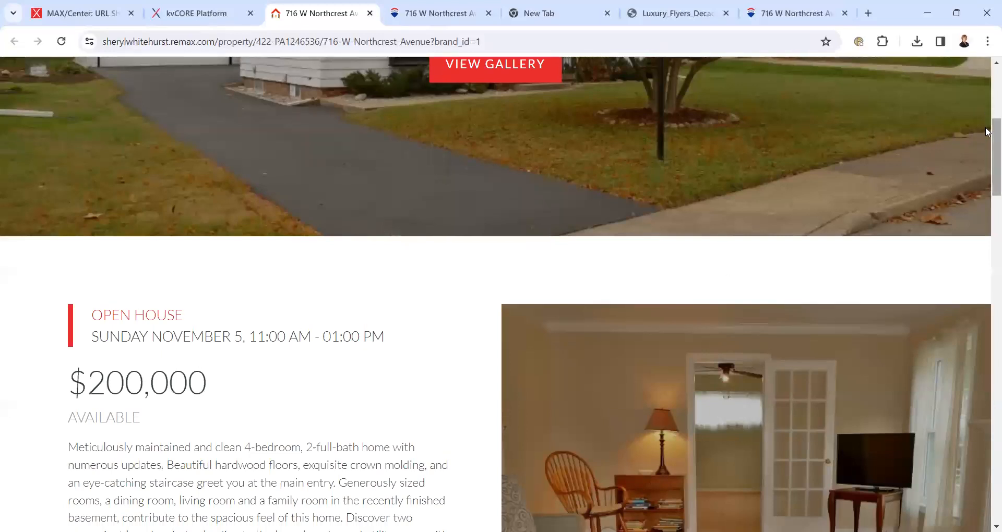
scroll(988, 151, "down", 6)
scroll(987, 215, "down", 18)
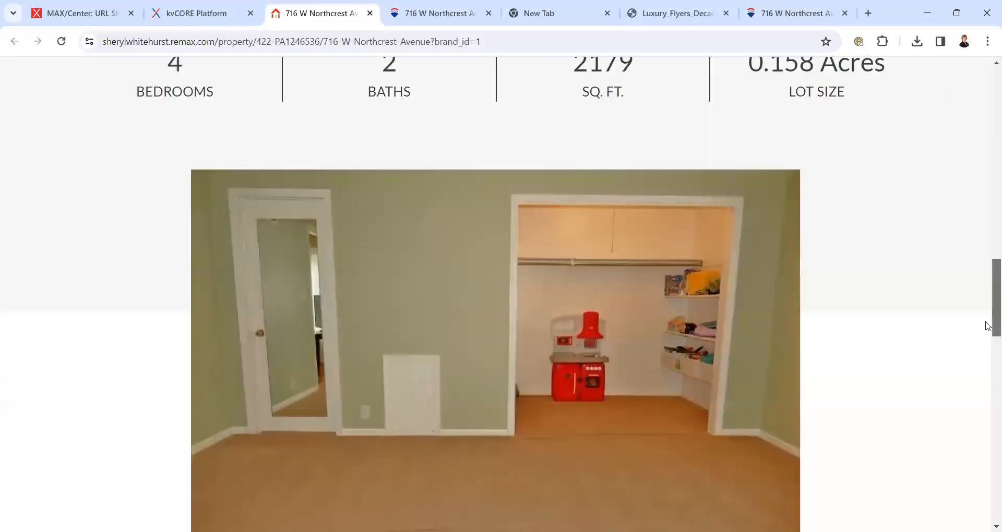
scroll(988, 366, "down", 7)
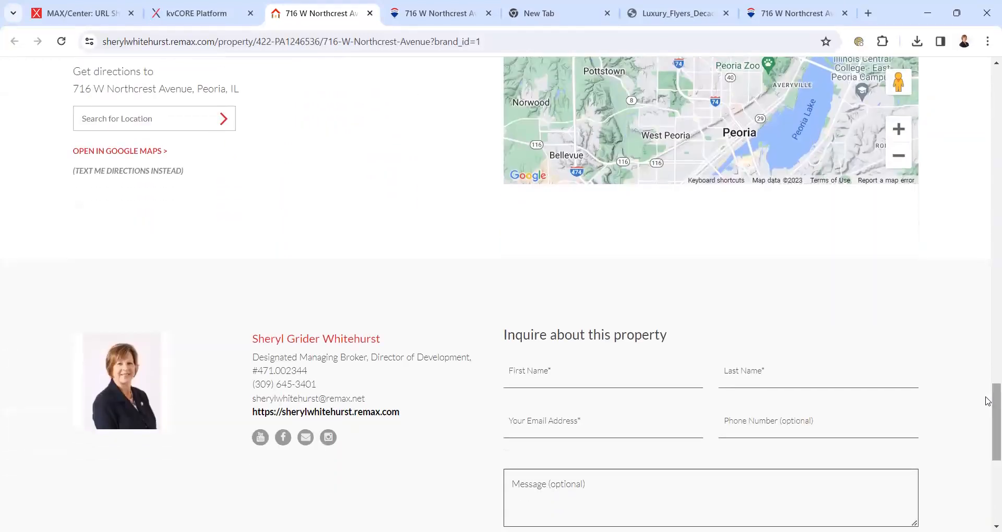
left_click_drag(988, 401, 968, 64)
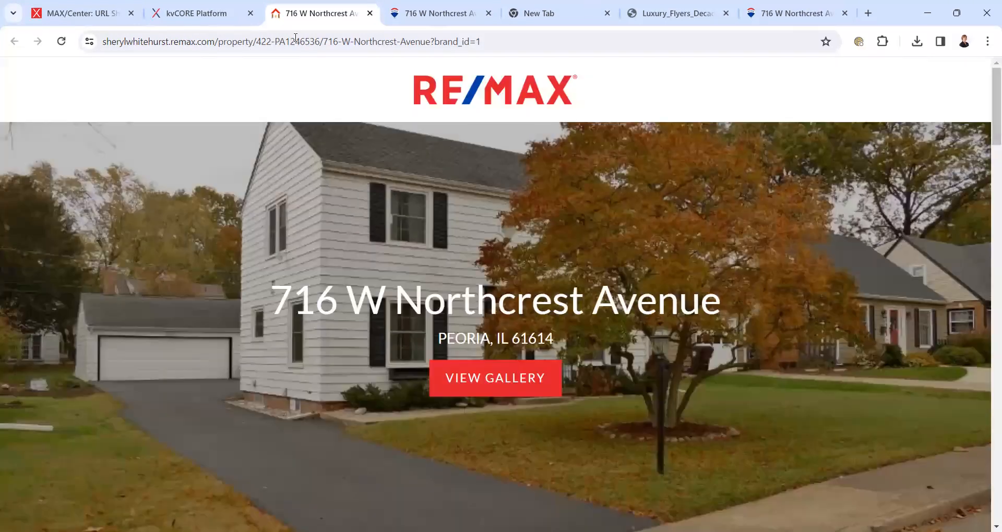
left_click(296, 41)
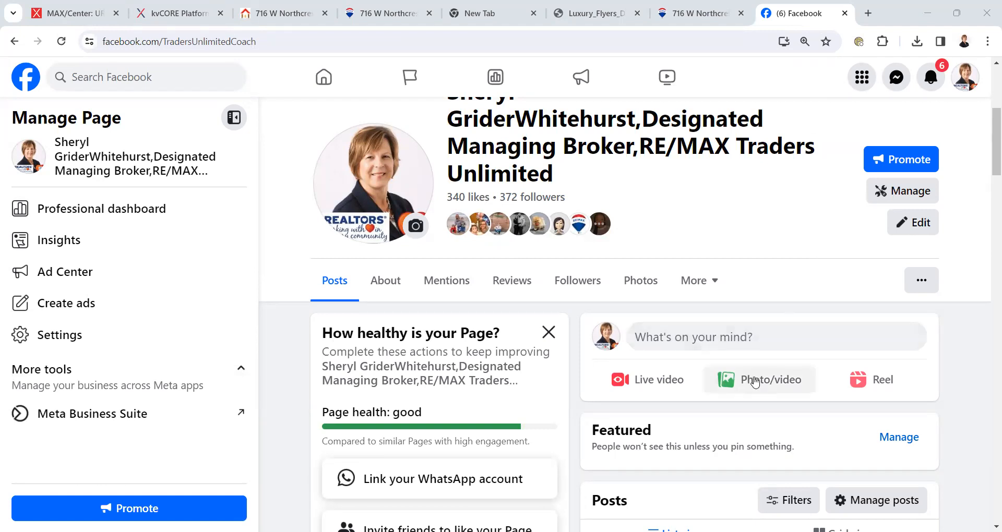
- Start a Facebook photo post and attach the Company_Square_Social Post image
left_click(755, 382)
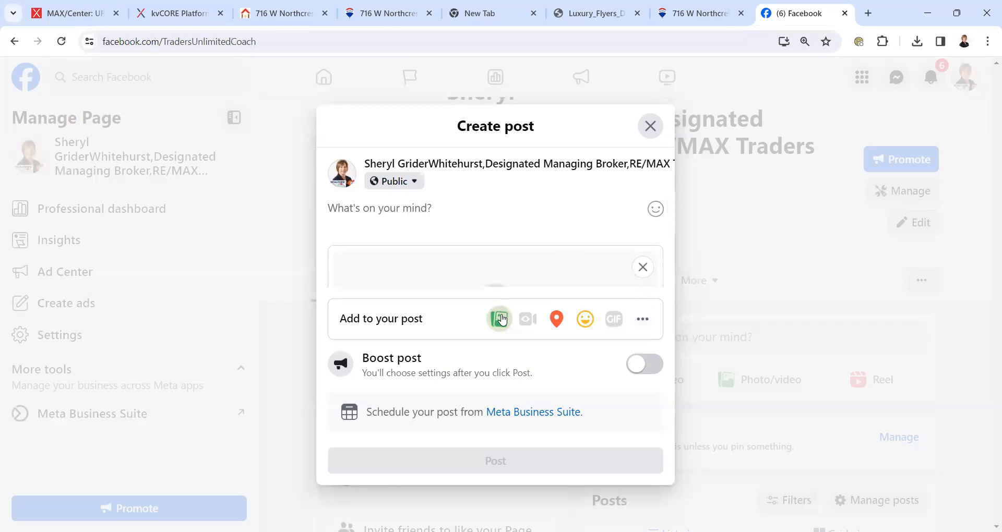
left_click(502, 320)
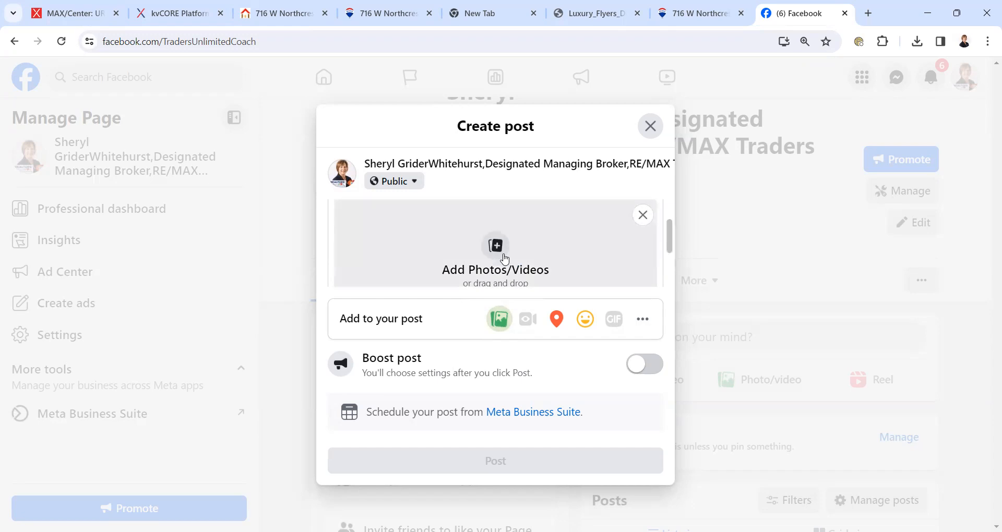
left_click(497, 251)
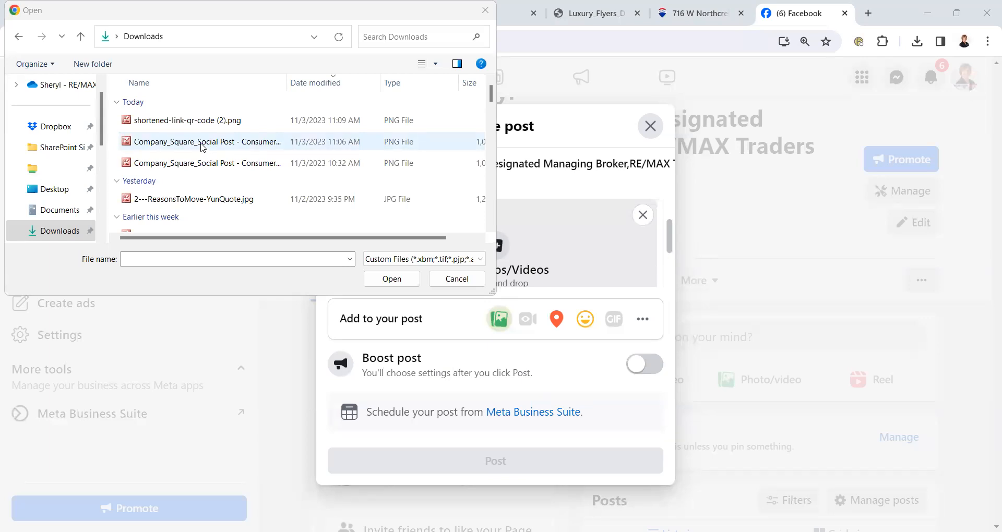
left_click(203, 148)
left_click(391, 278)
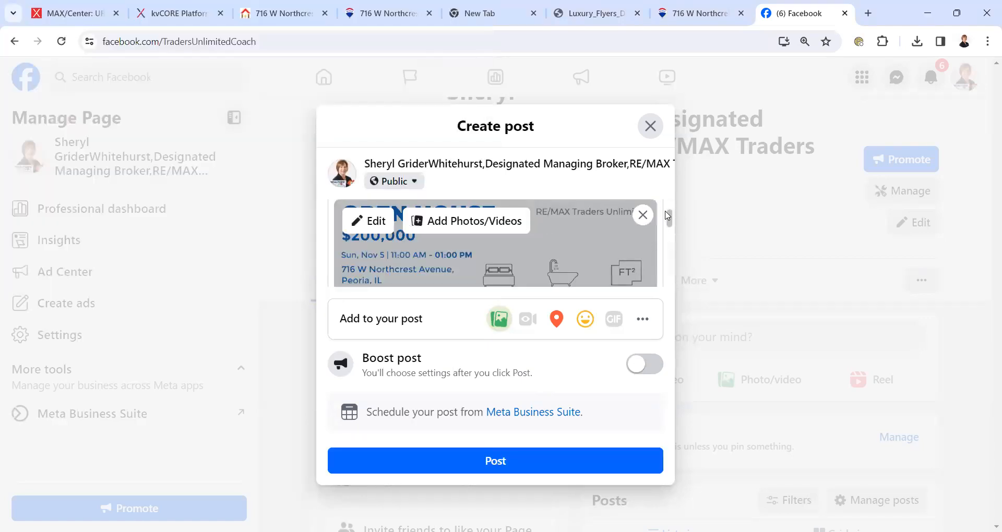
mouse_move(668, 215)
left_mouse_down()
mouse_move(668, 235)
mouse_move(655, 204)
left_mouse_up()
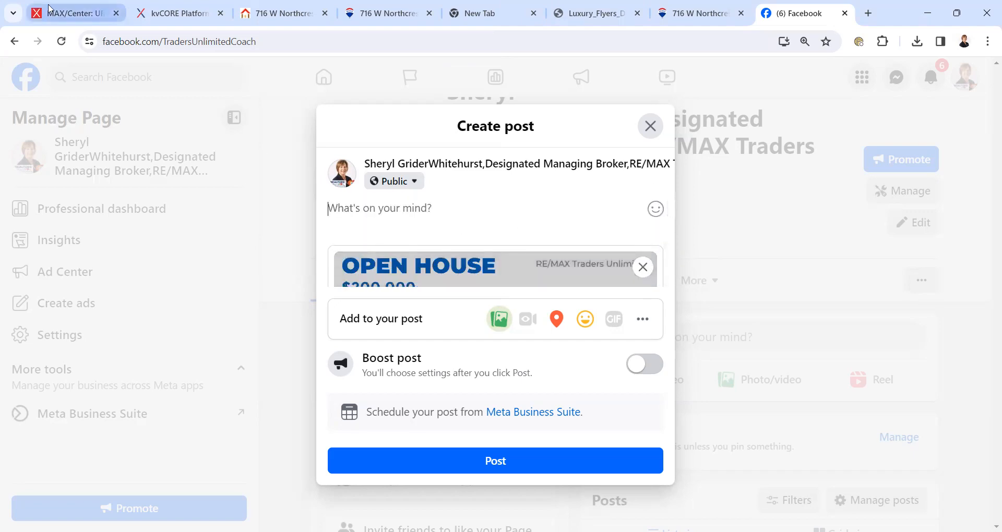
left_click(108, 14)
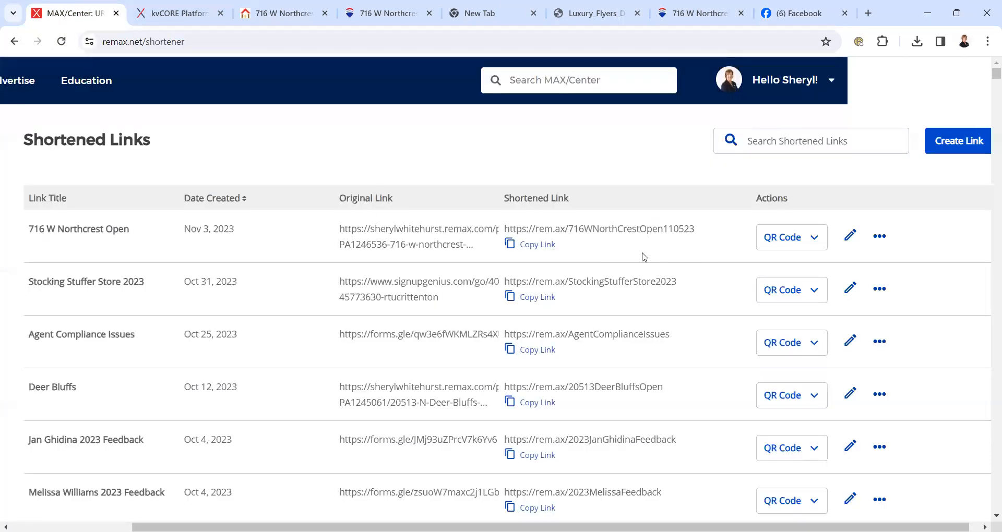
left_click(536, 245)
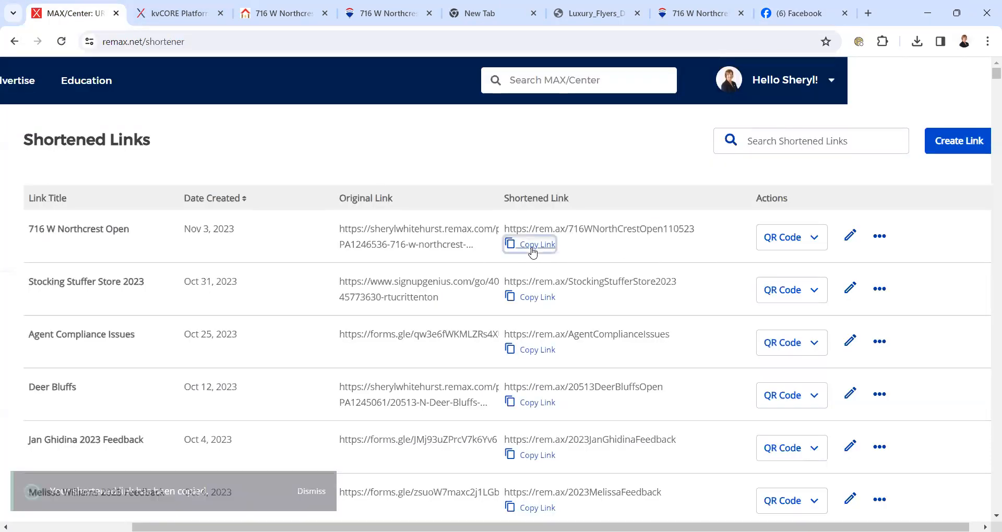
left_click(801, 14)
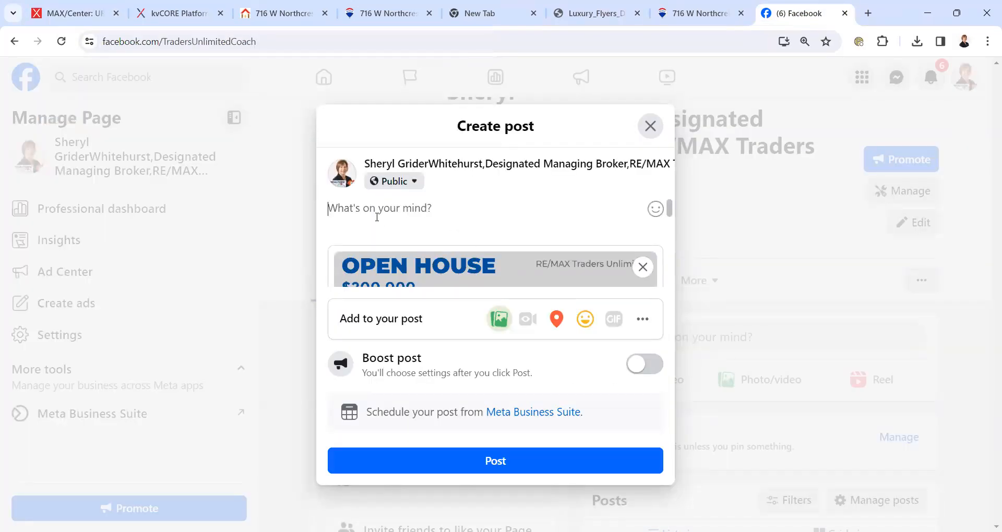
- Write 'Love to see you this Sunday ...' above the pasted rem.ax short link, then close the post dialog
key("Return")
key("ctrl+v")
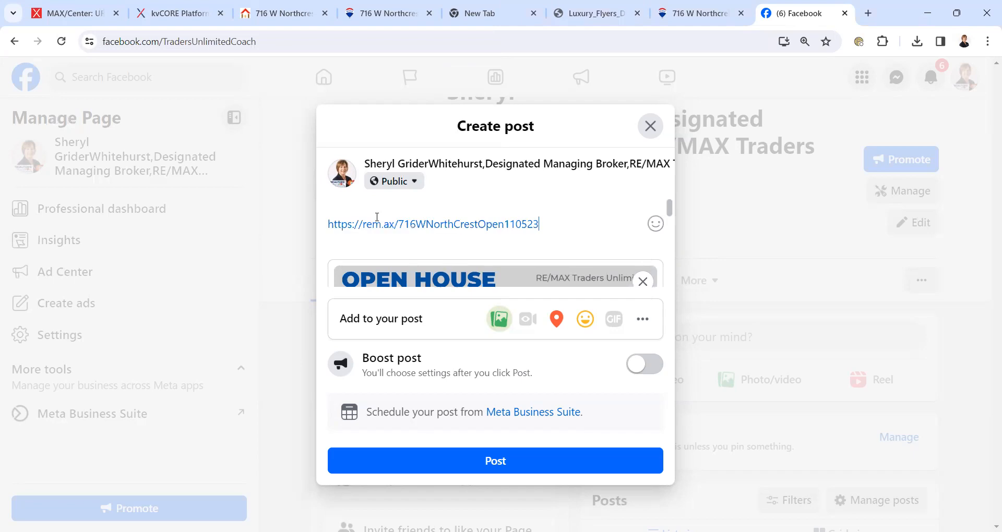
left_click(348, 208)
type("Love to see y")
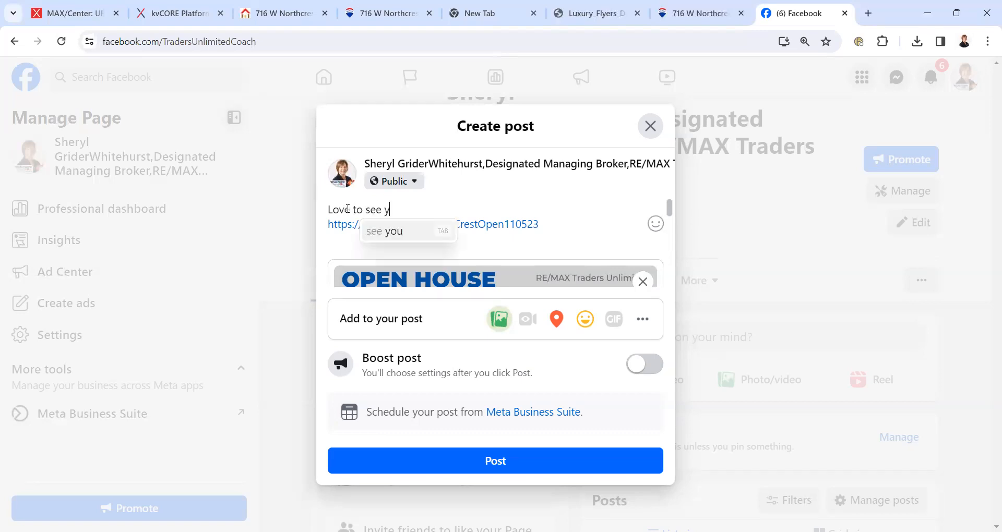
type("ou this Sunday ")
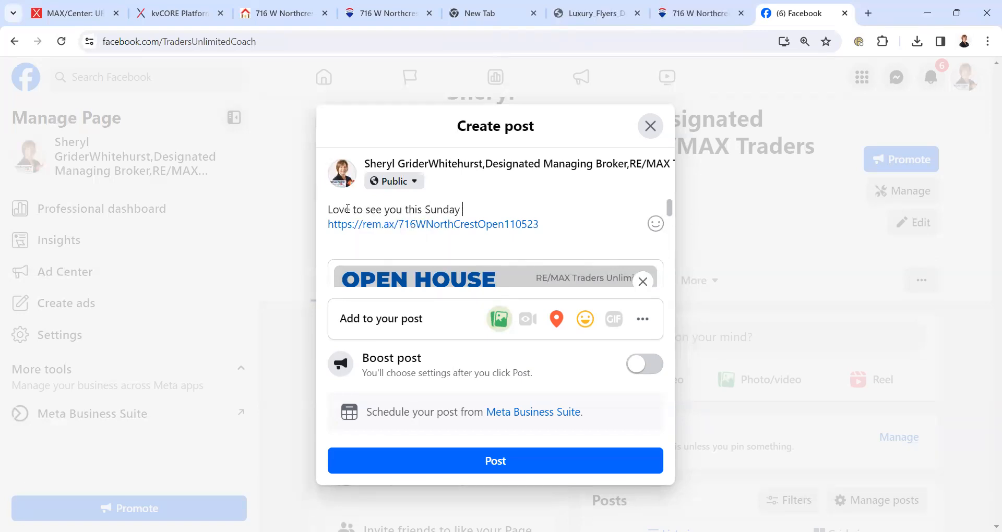
type("...")
left_click_drag(672, 208, 674, 168)
left_click(651, 126)
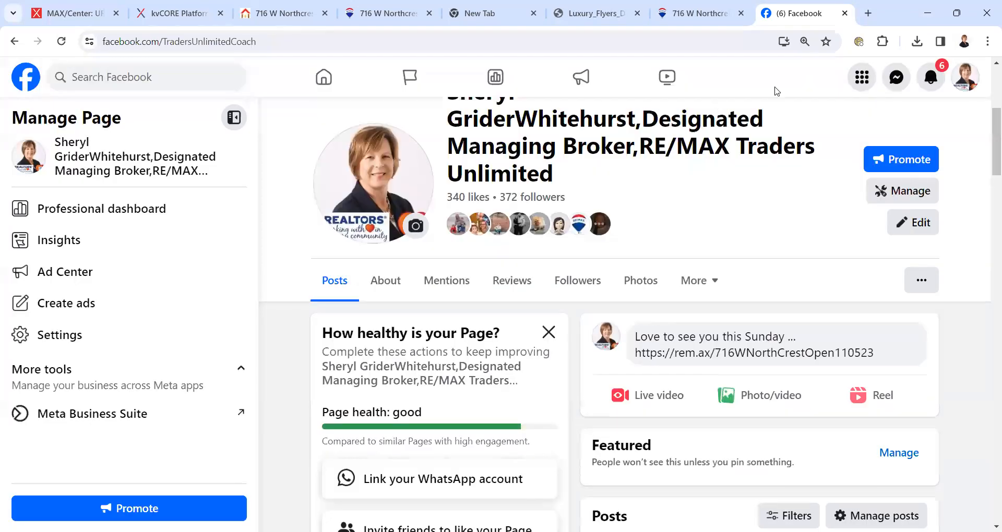